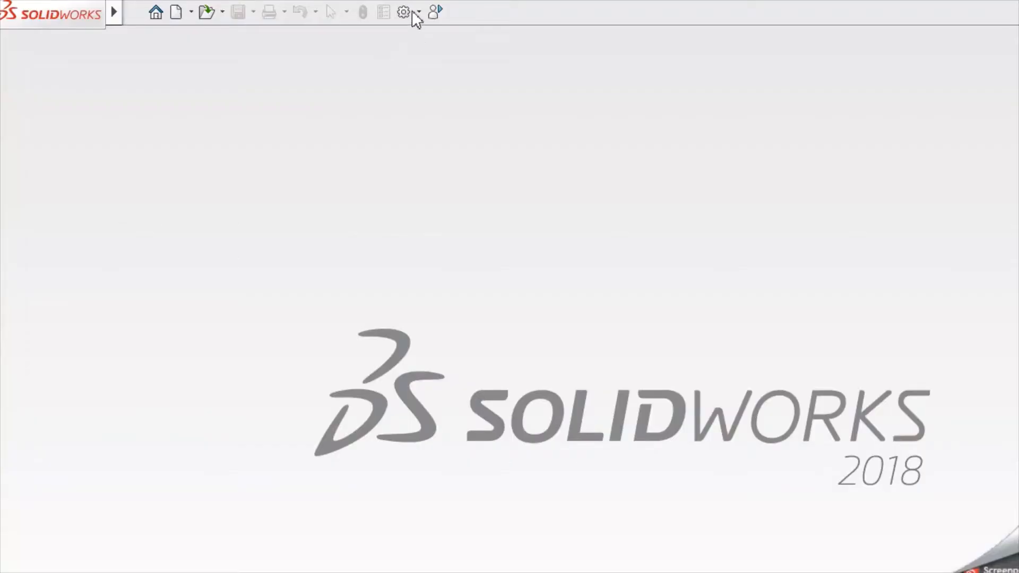
Check in the add-ins list that ScanTo3D is enabled, and accept the list.
click(419, 12)
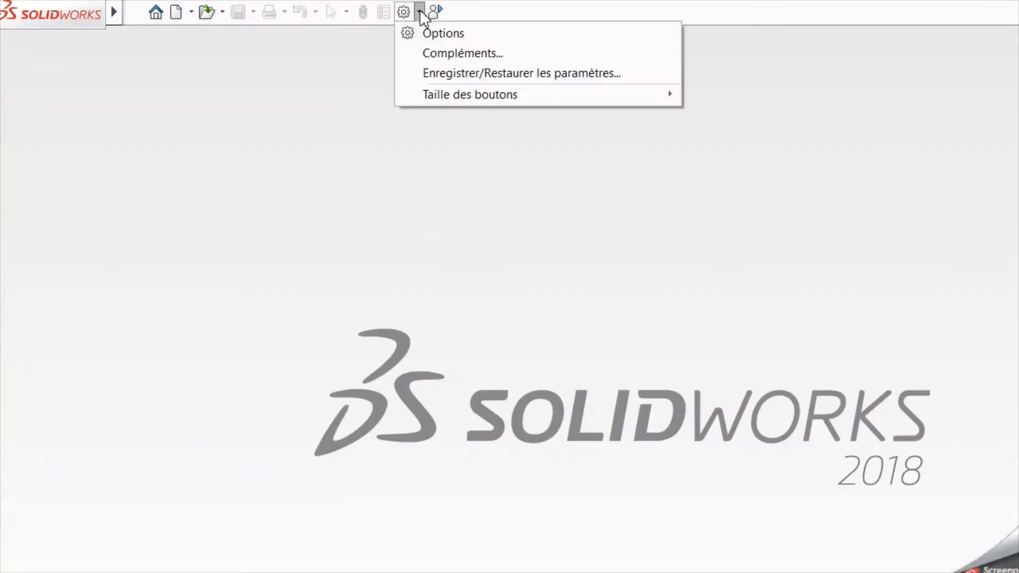
click(419, 12)
click(420, 15)
click(427, 54)
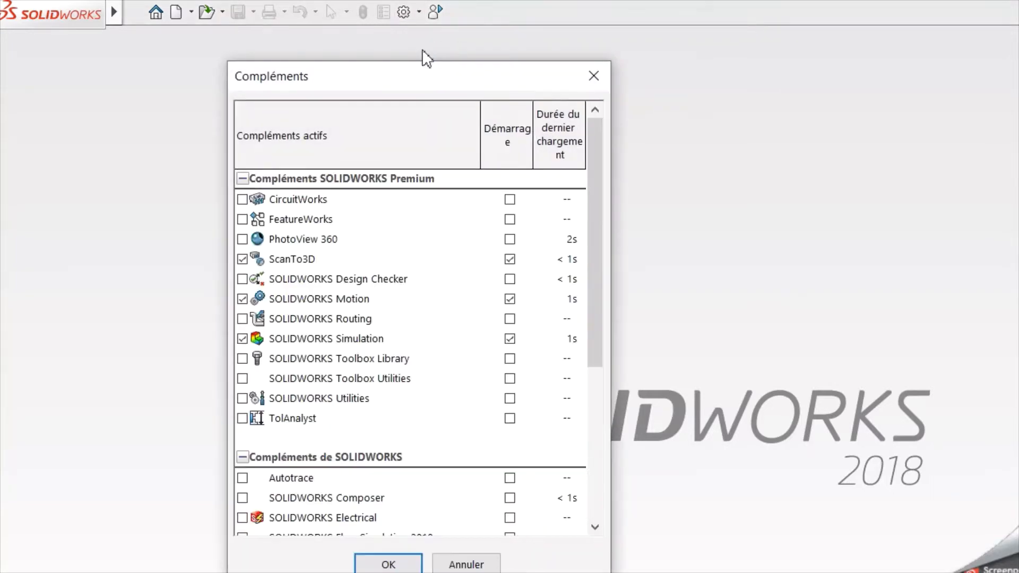
drag(393, 87, 370, 28)
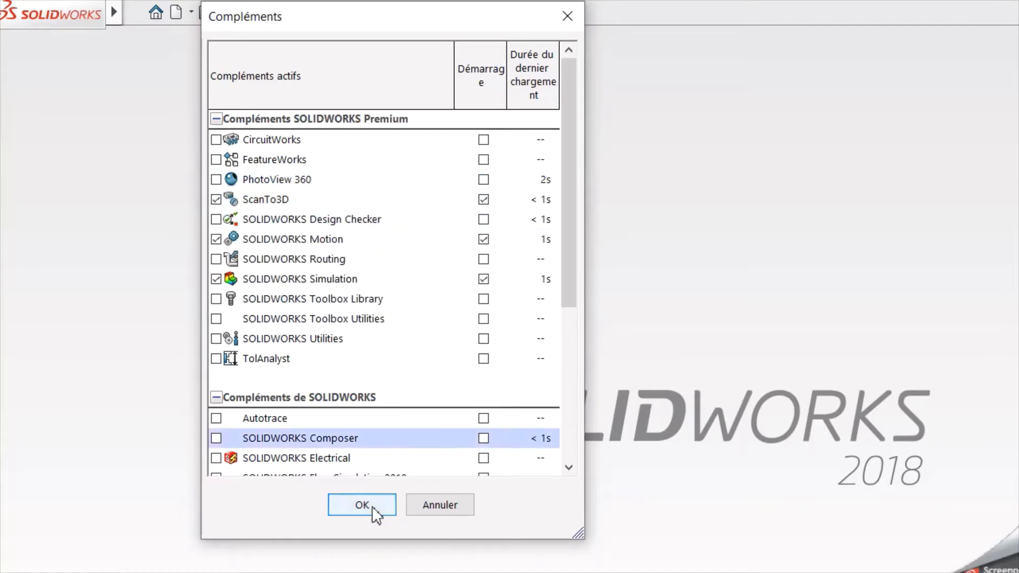
click(358, 508)
Open the most recent "éléphant 3 segments" assembly.
mouse_move(64, 14)
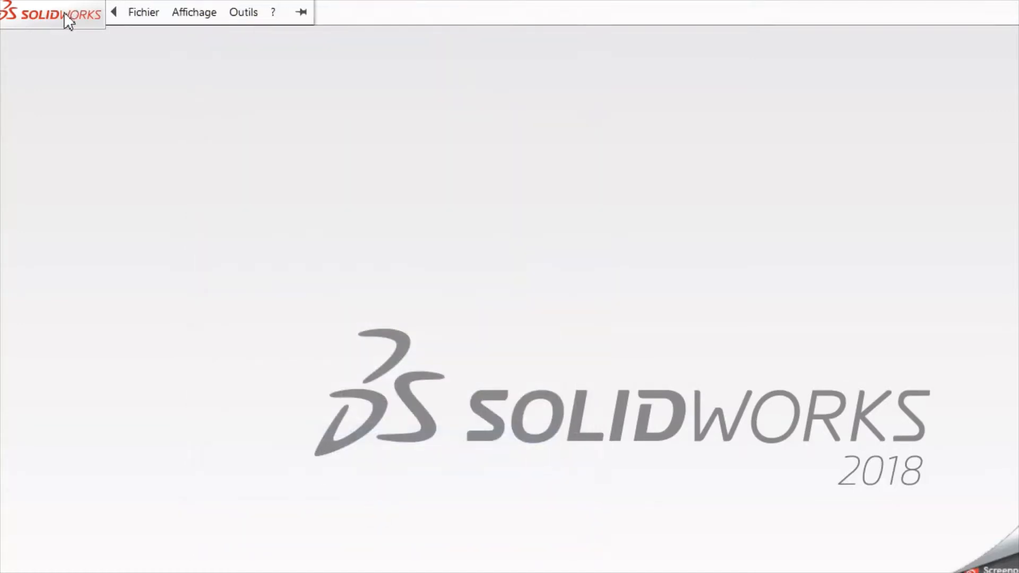
click(129, 16)
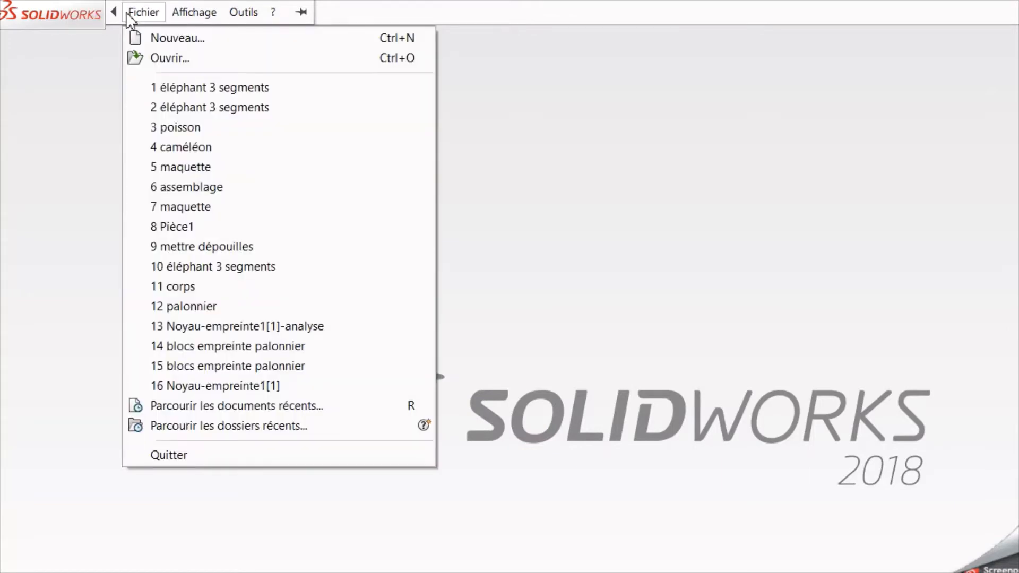
click(186, 89)
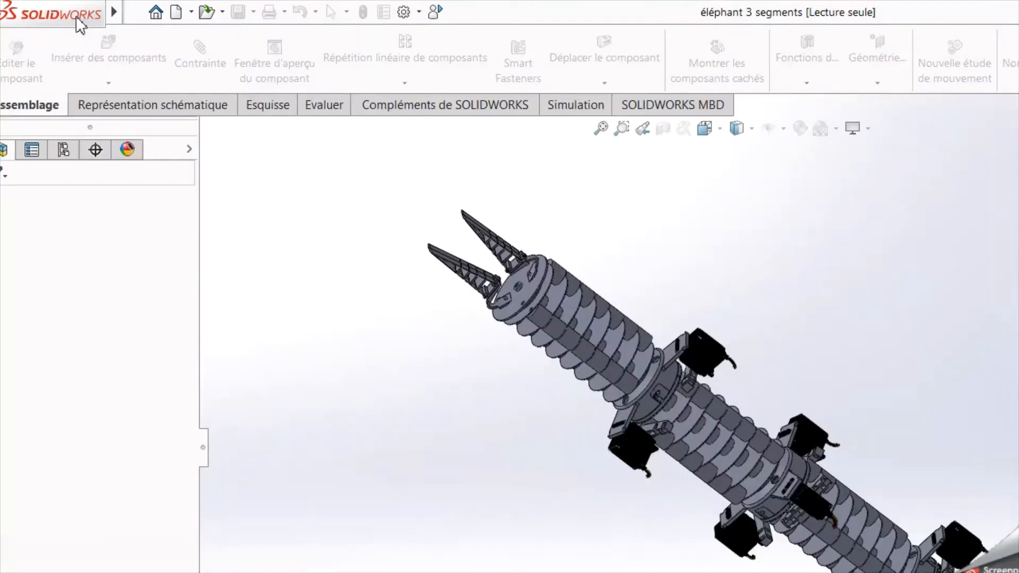
Start saving the assembly under a new file type and choose STL (*.stl) as the format.
mouse_move(76, 16)
click(133, 17)
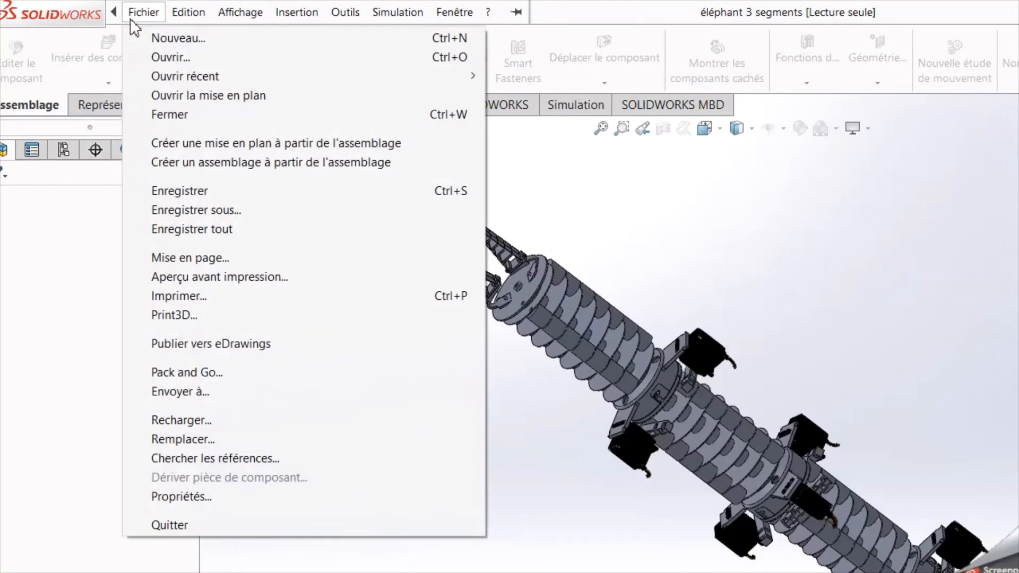
click(222, 214)
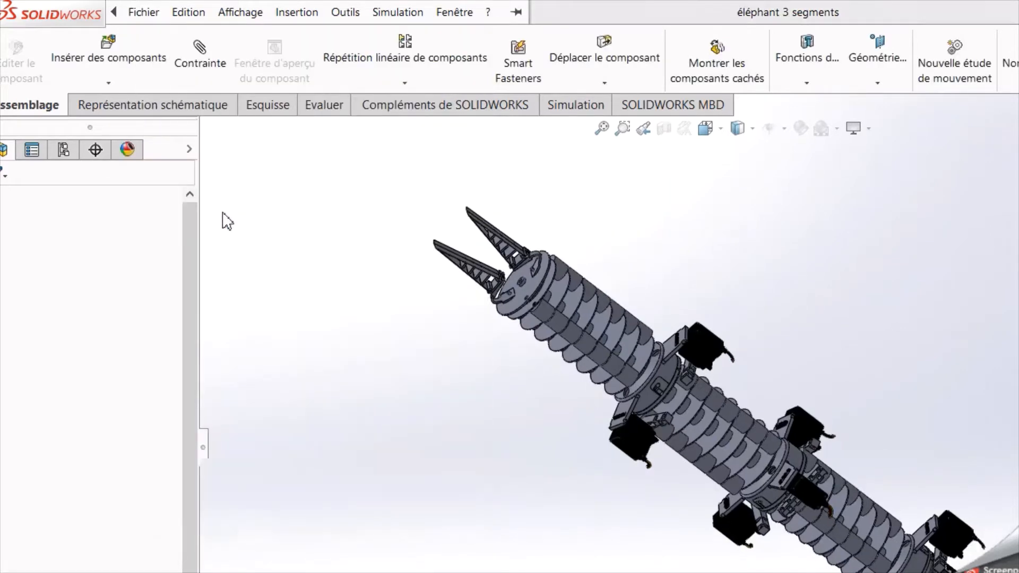
click(143, 13)
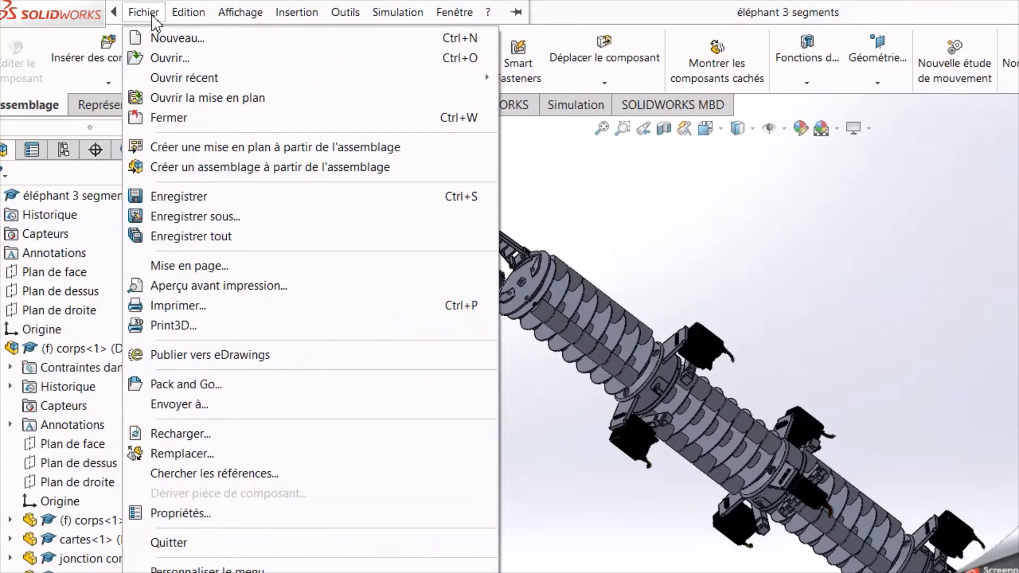
click(235, 214)
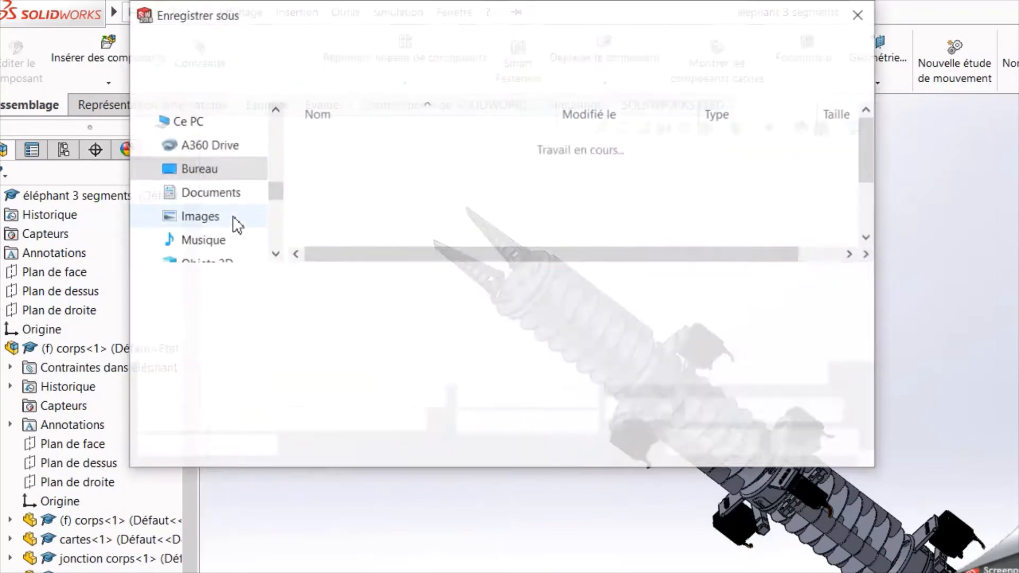
click(434, 317)
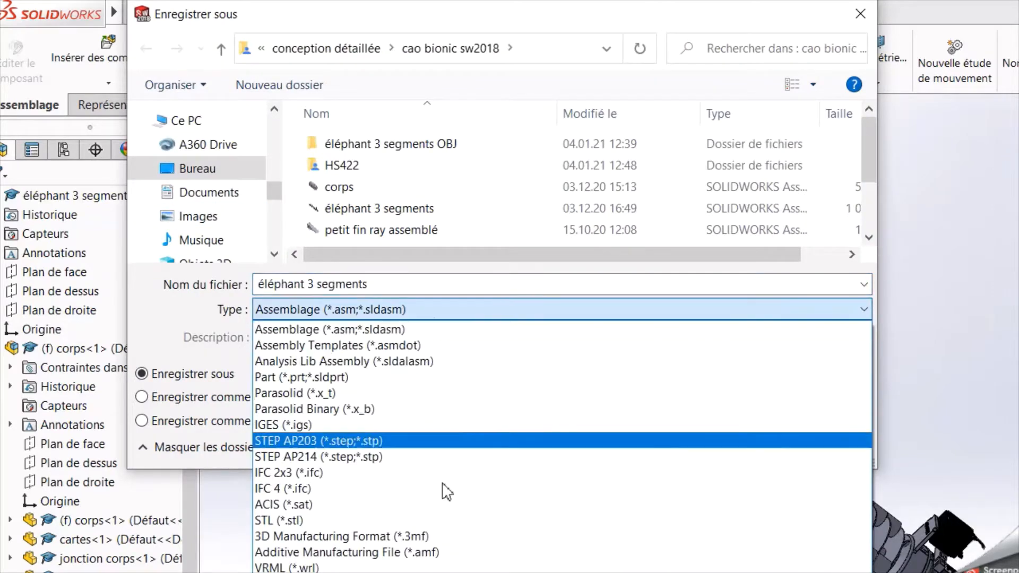
click(446, 516)
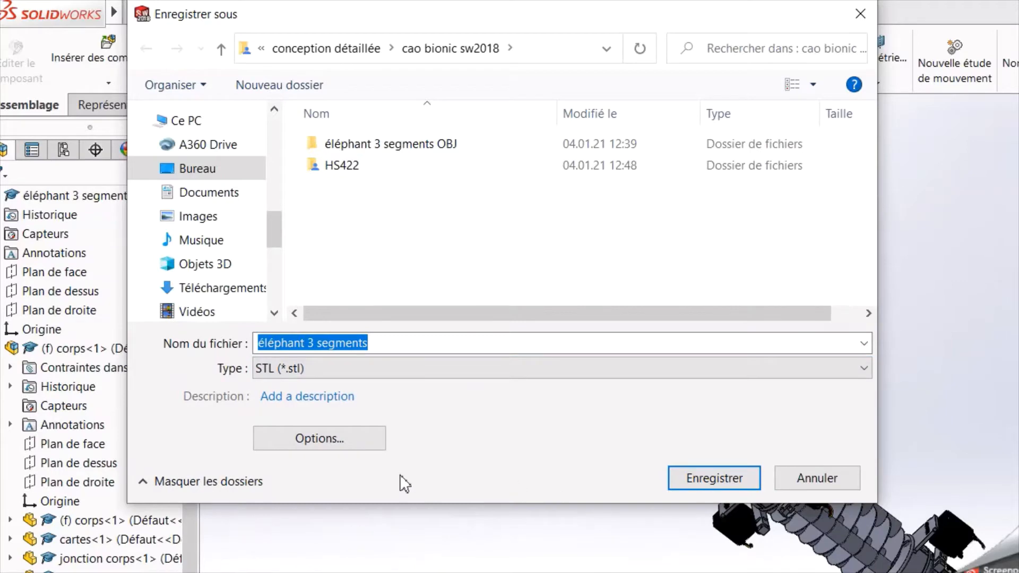
Keep the STL export option for saving all assembly components in a single file enabled, and accept the export options.
click(340, 444)
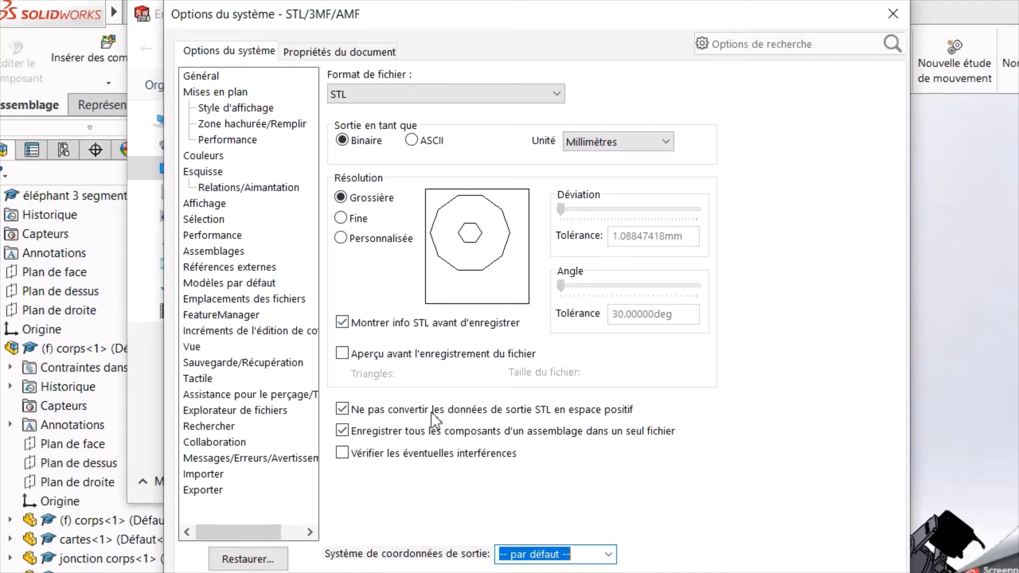
click(423, 430)
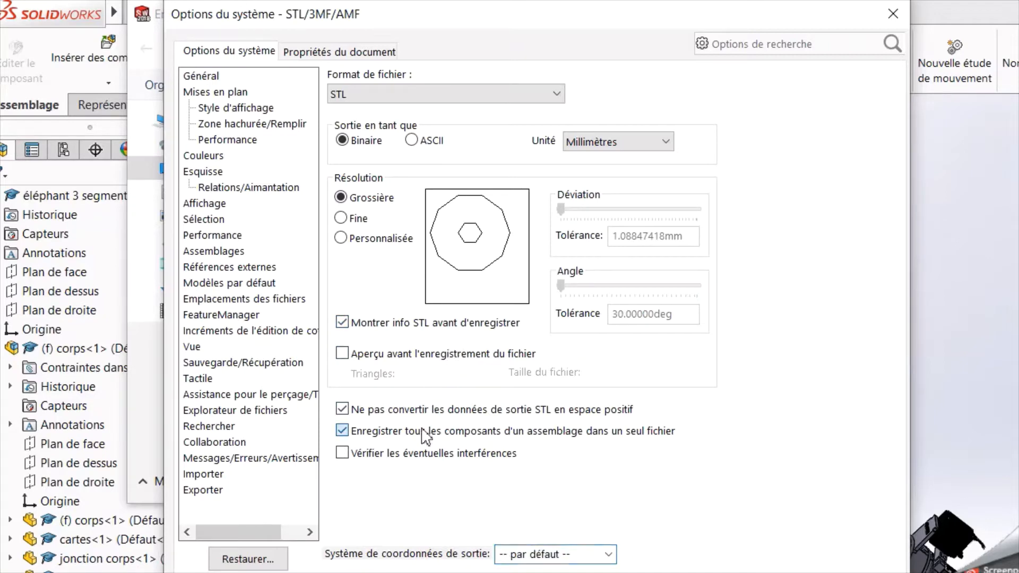
click(424, 431)
key(Return)
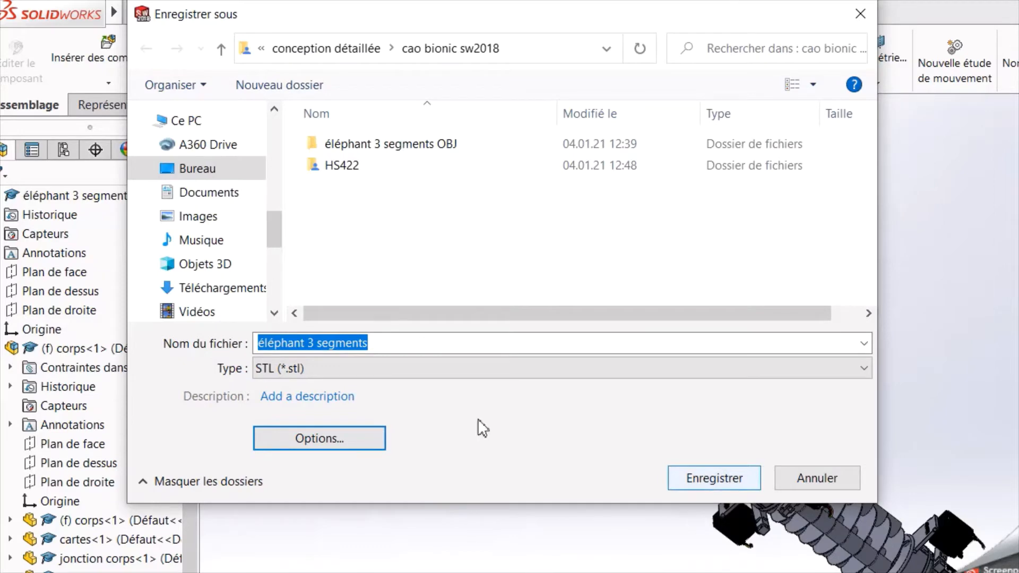
Save the STL as "éléphant 3 segments" in the Bureau folder, replacing the existing file.
click(215, 171)
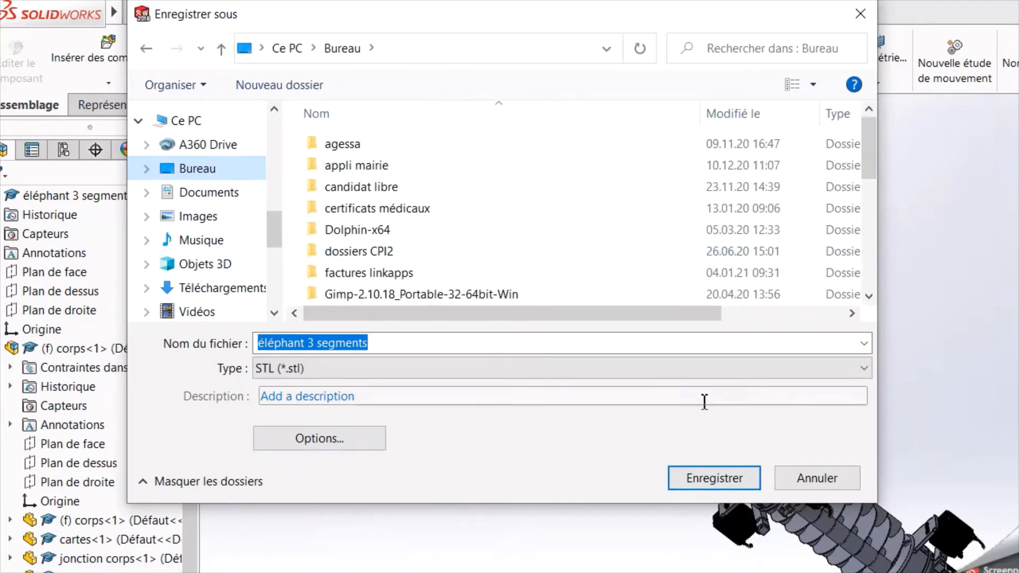
click(711, 478)
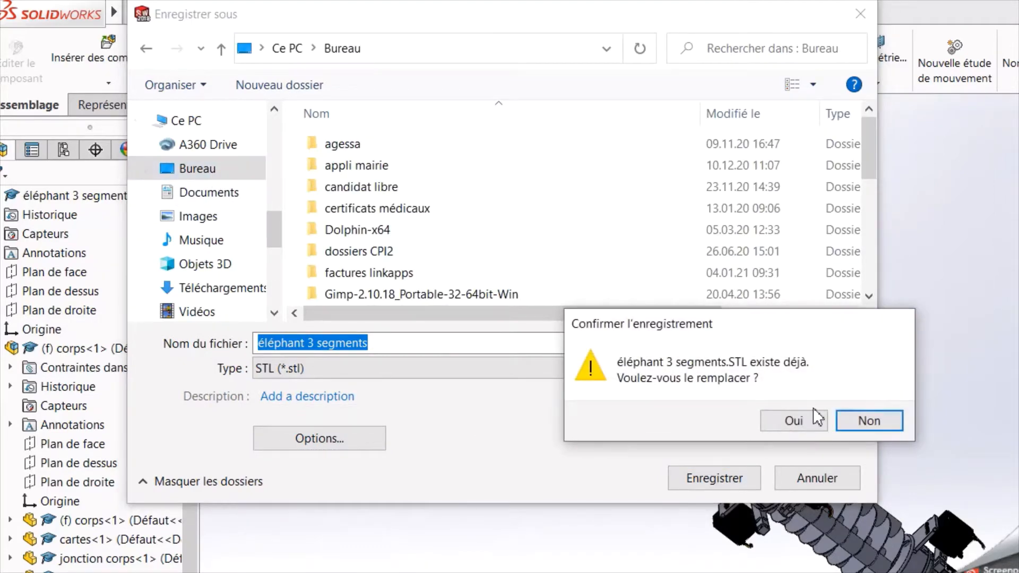
click(805, 419)
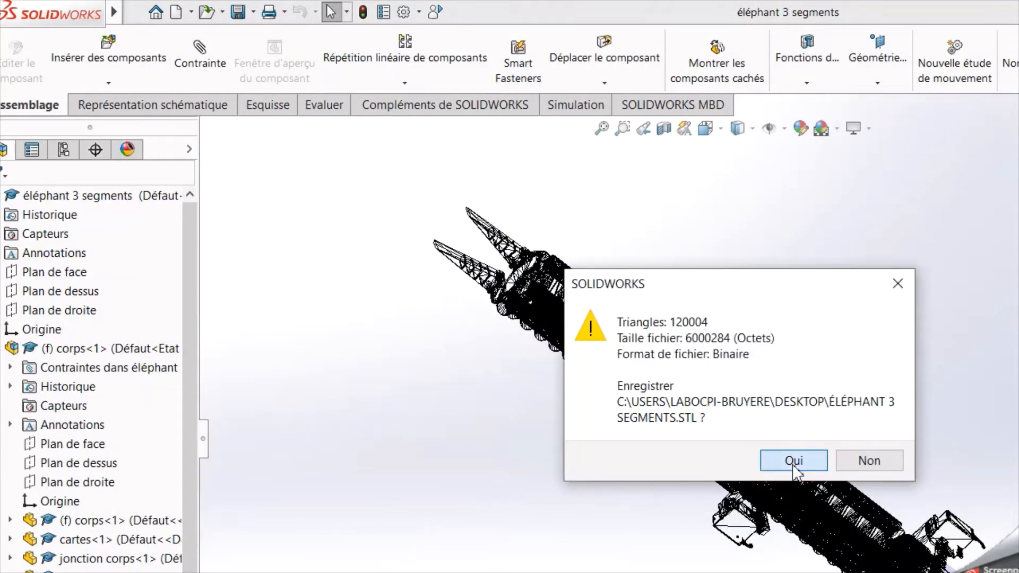
click(795, 461)
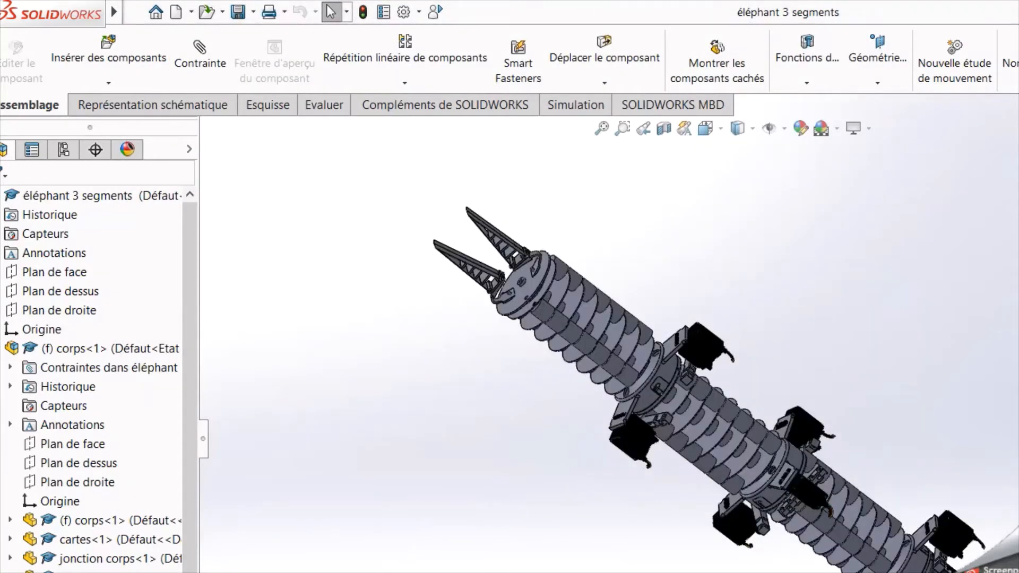
Close the assembly and open the elephant mesh from the Bureau folder using the ScanTo3D mesh file type.
key(ctrl+w)
mouse_move(98, 11)
click(143, 11)
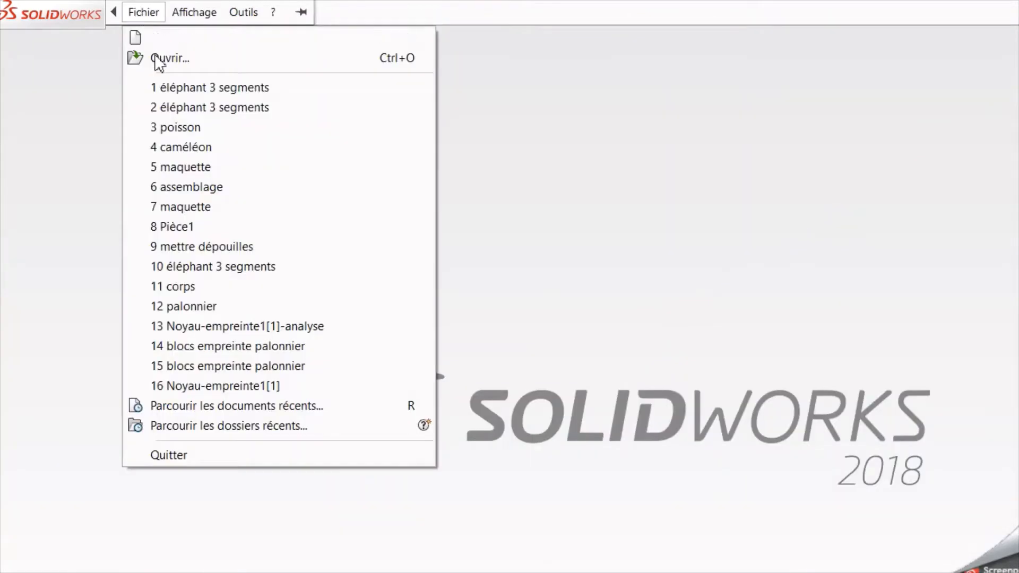
click(158, 59)
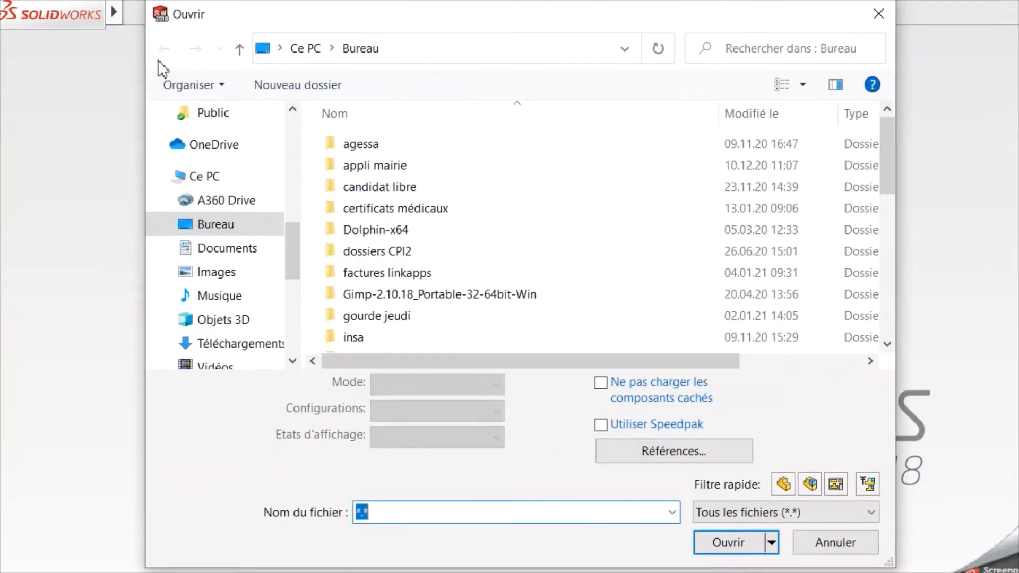
click(756, 510)
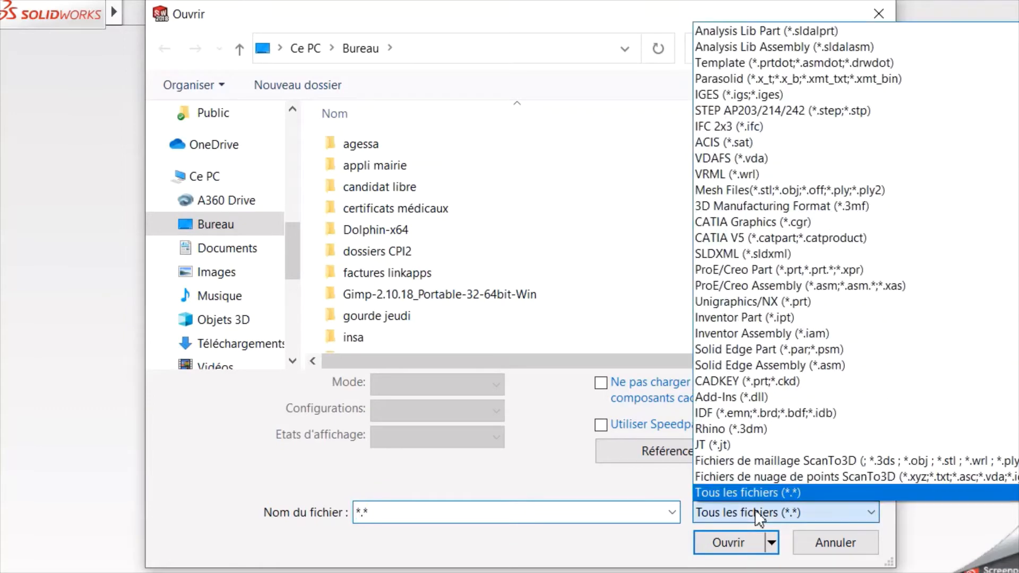
click(827, 461)
scroll(533, 166, down, 5)
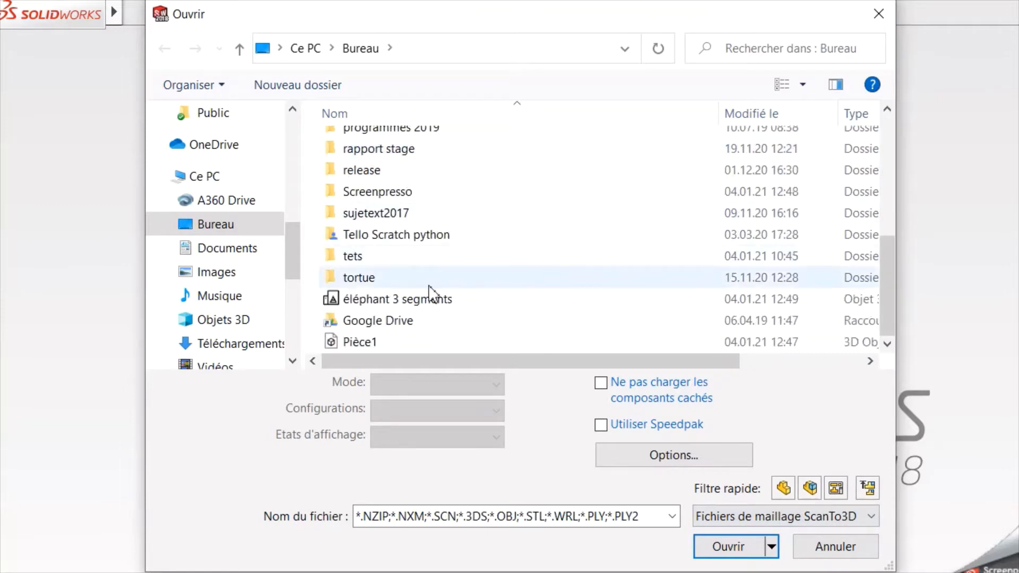
double_click(391, 341)
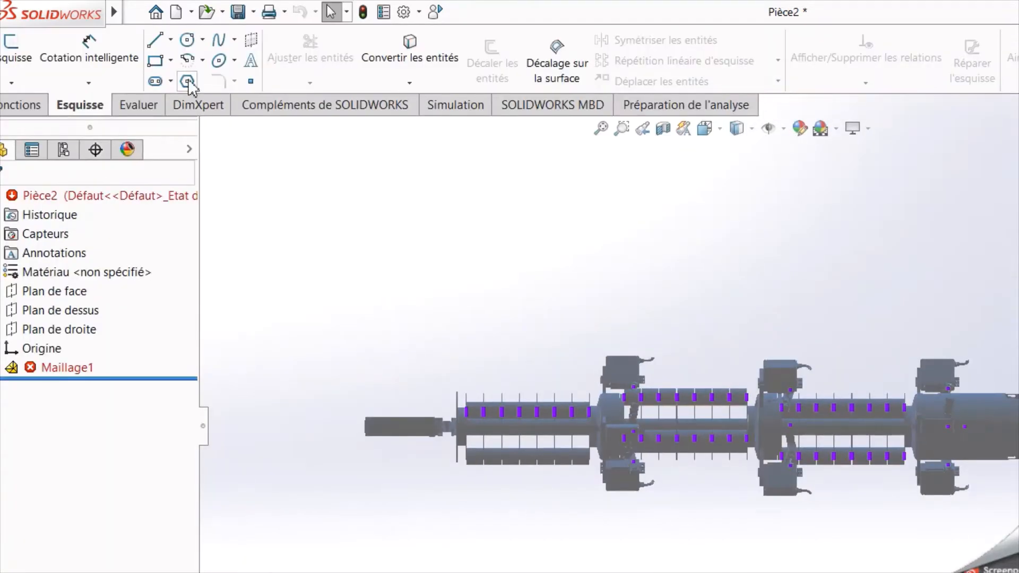
Save the imported mesh part in ScanTo3D (*.obj) format over Pièce1.obj in the Bureau folder, accepting the save despite rebuild errors.
mouse_move(89, 14)
click(142, 12)
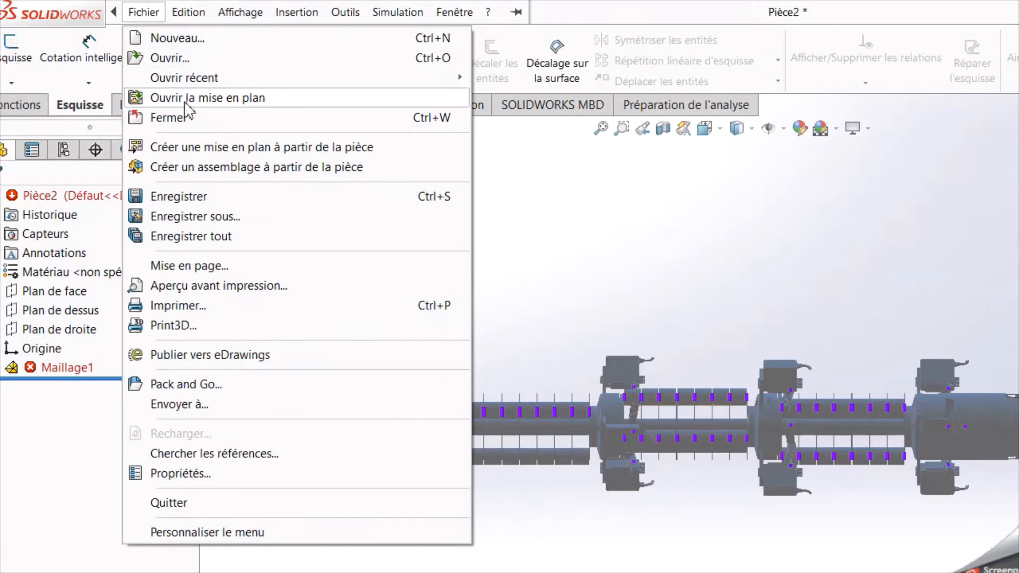
click(232, 217)
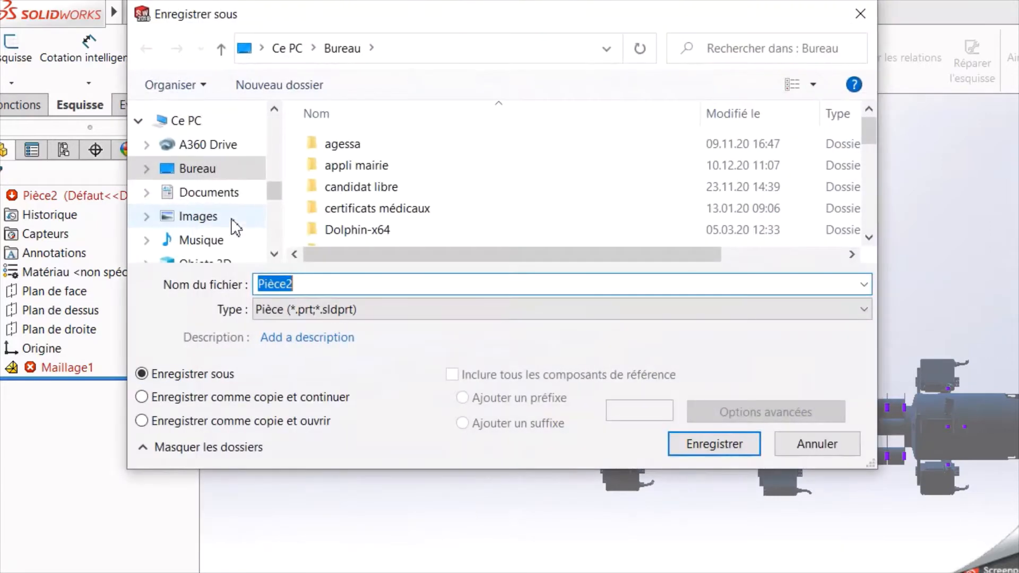
click(354, 310)
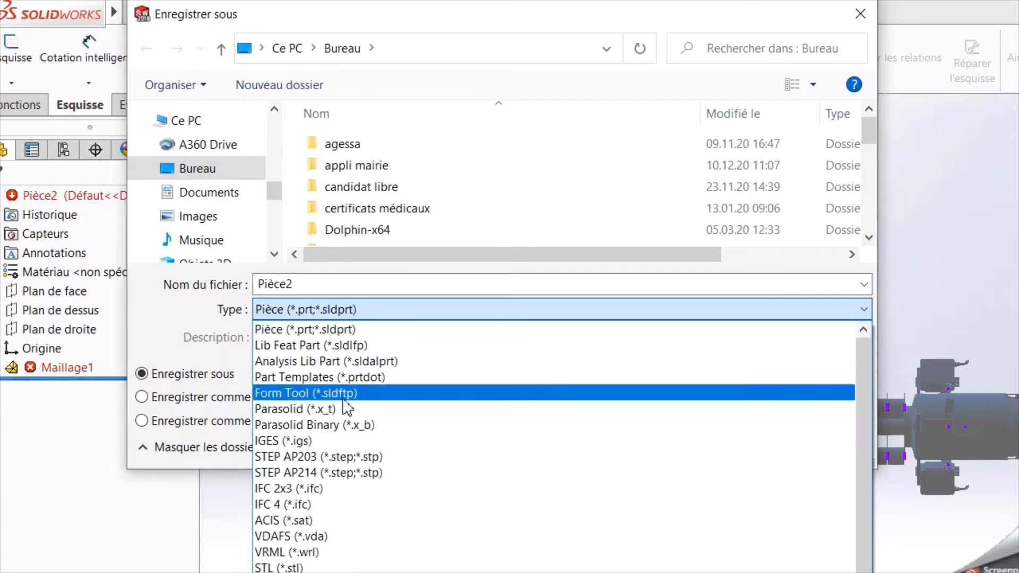
scroll(345, 566, down, 3)
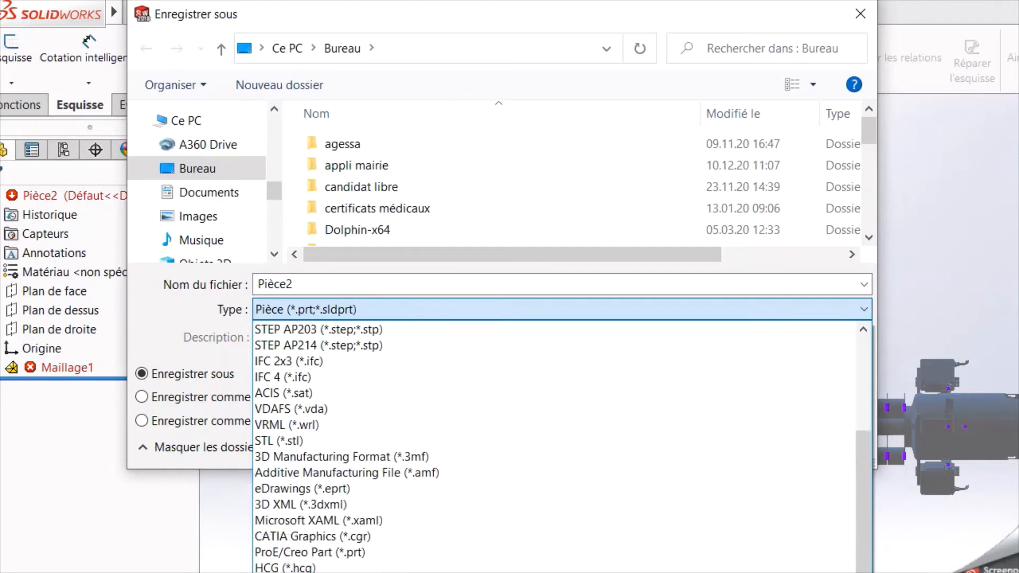
click(345, 572)
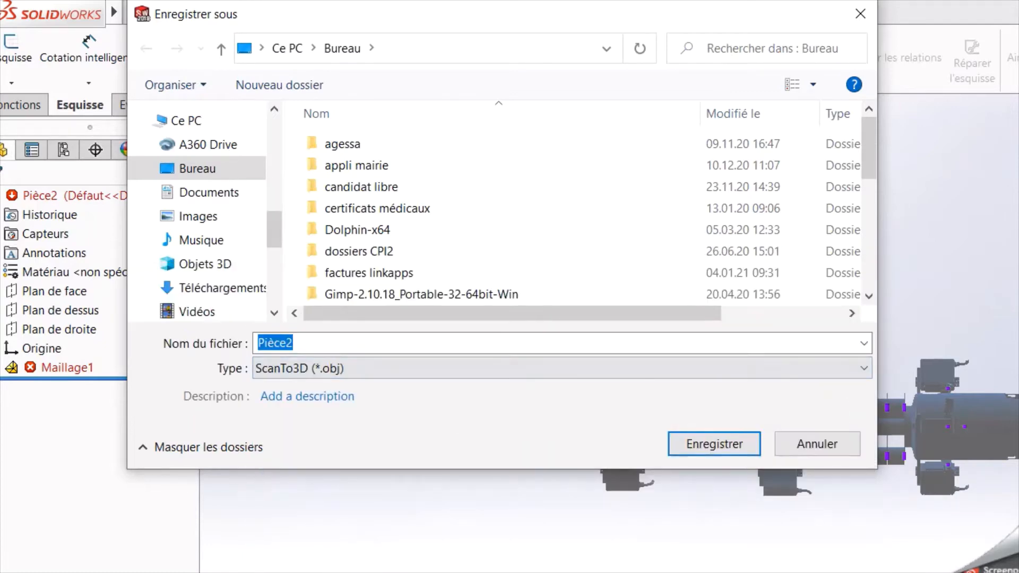
scroll(569, 227, down, 5)
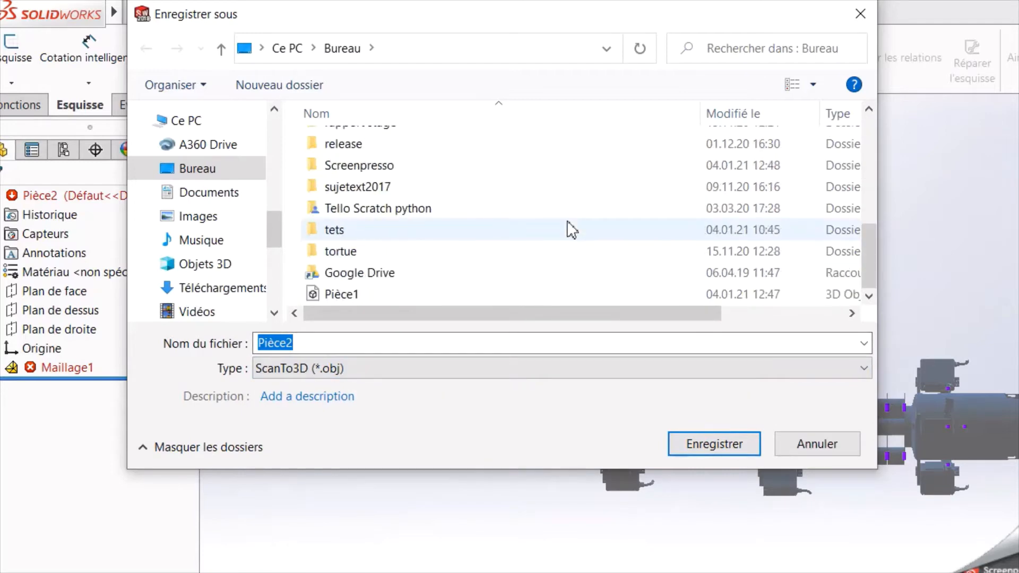
double_click(484, 291)
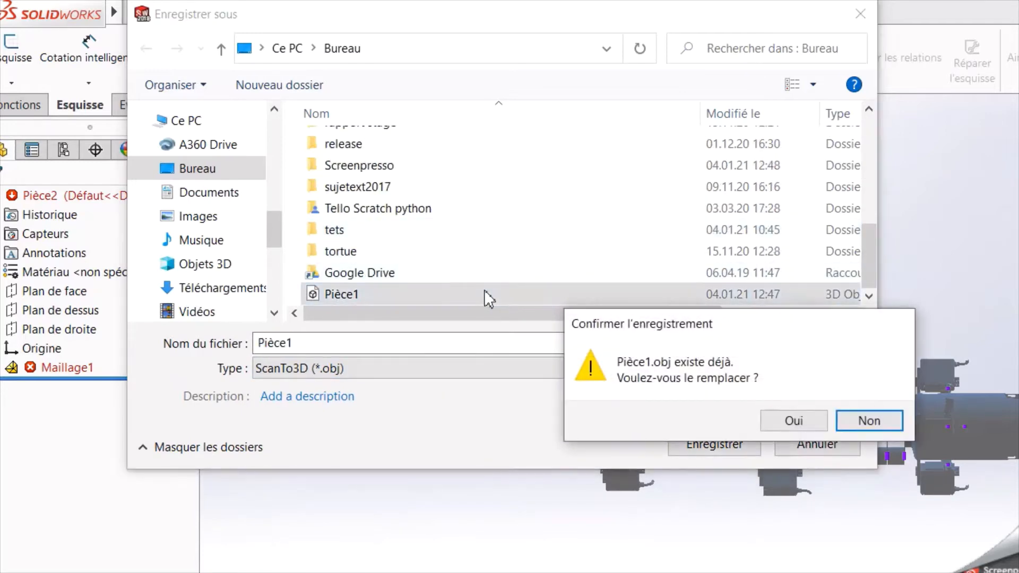
click(794, 421)
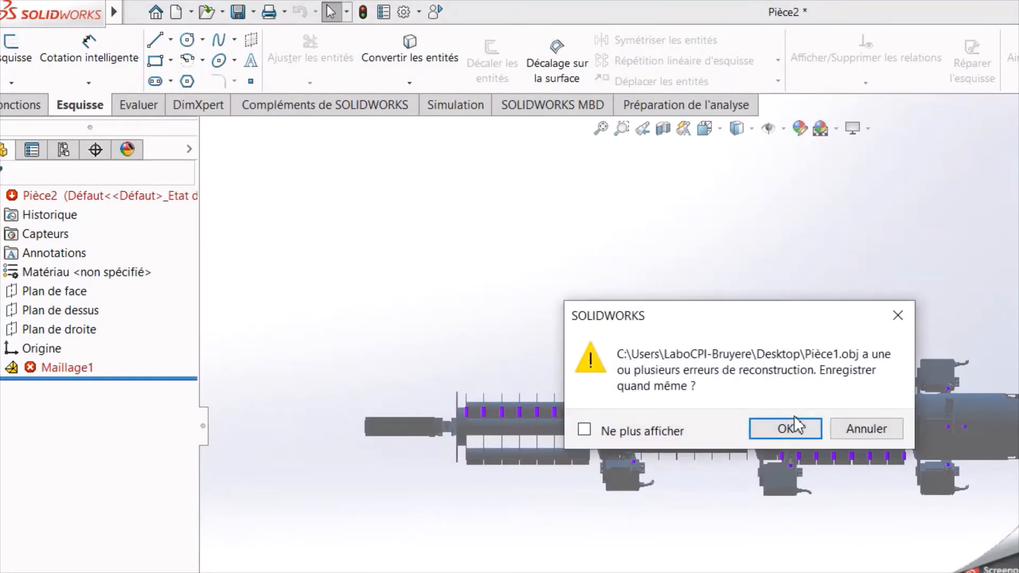
click(778, 433)
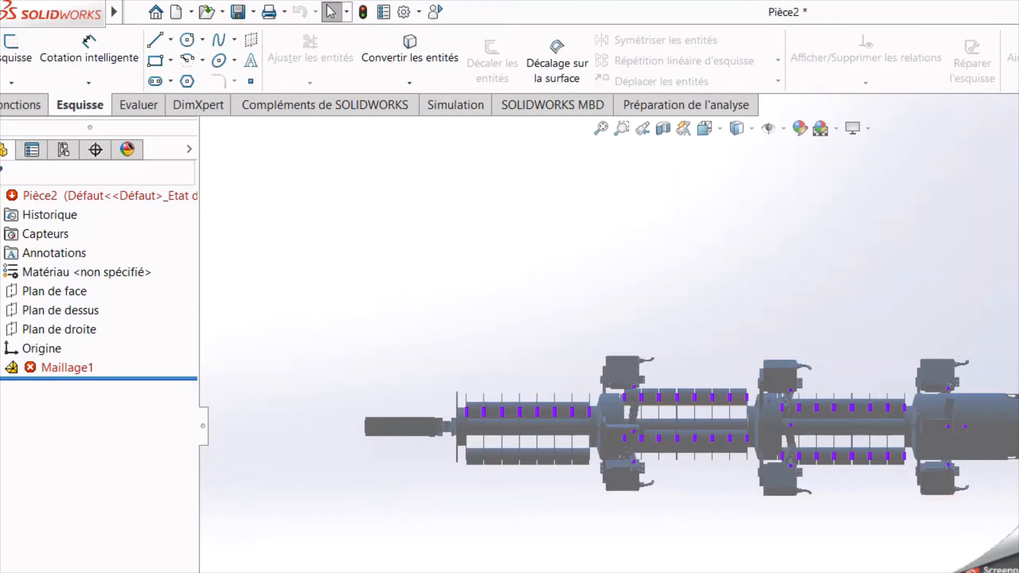
key(alt+Tab)
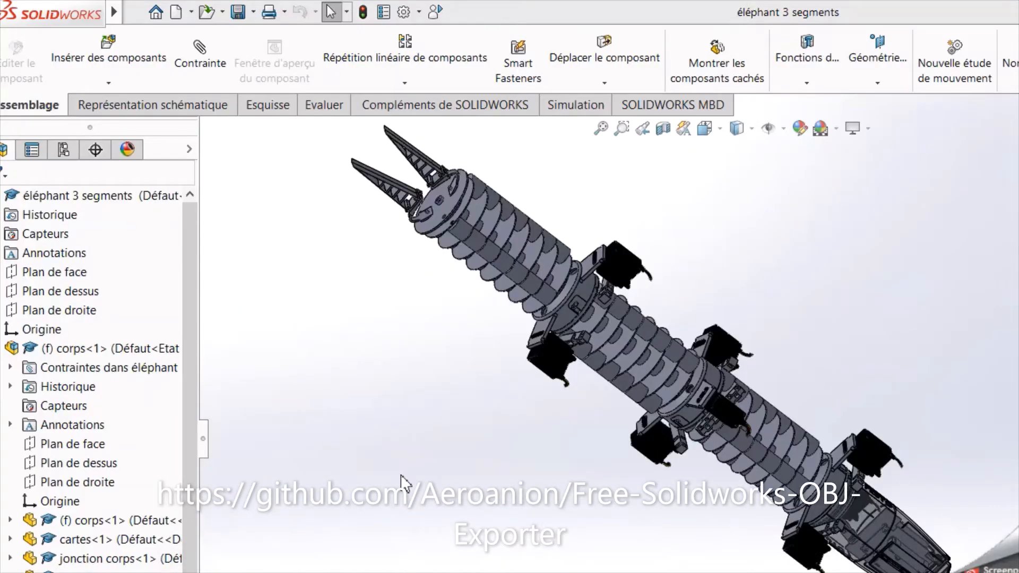
key(Left)
key(Left)
key(Left)
key(Left)
key(Left)
key(Left)
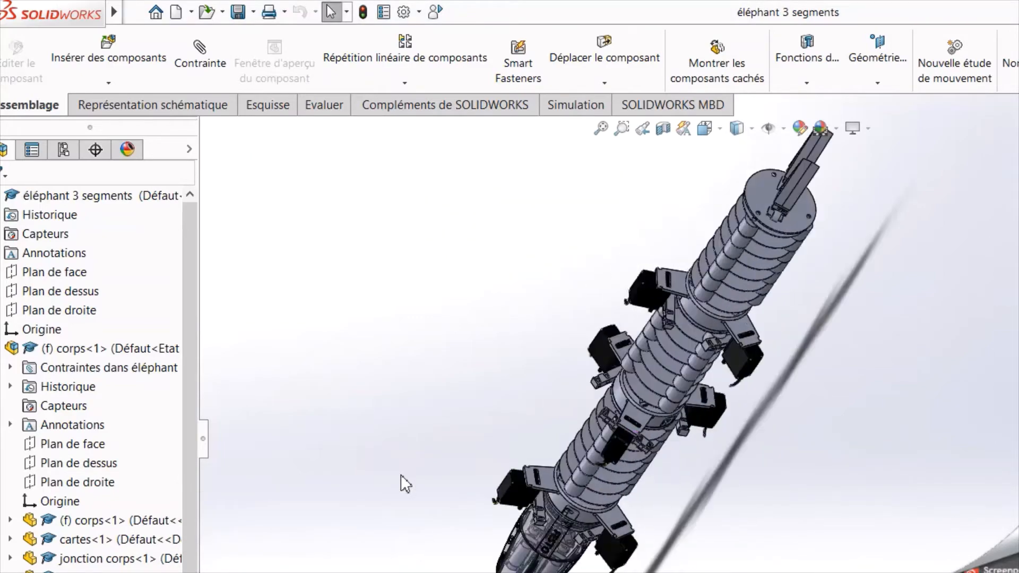
Open the macro Free_SolidWorks_OBJ_Exporter_v2.0.swp for editing from the Free SolidWorks OBJ Exporter v2.0 folder.
mouse_move(74, 13)
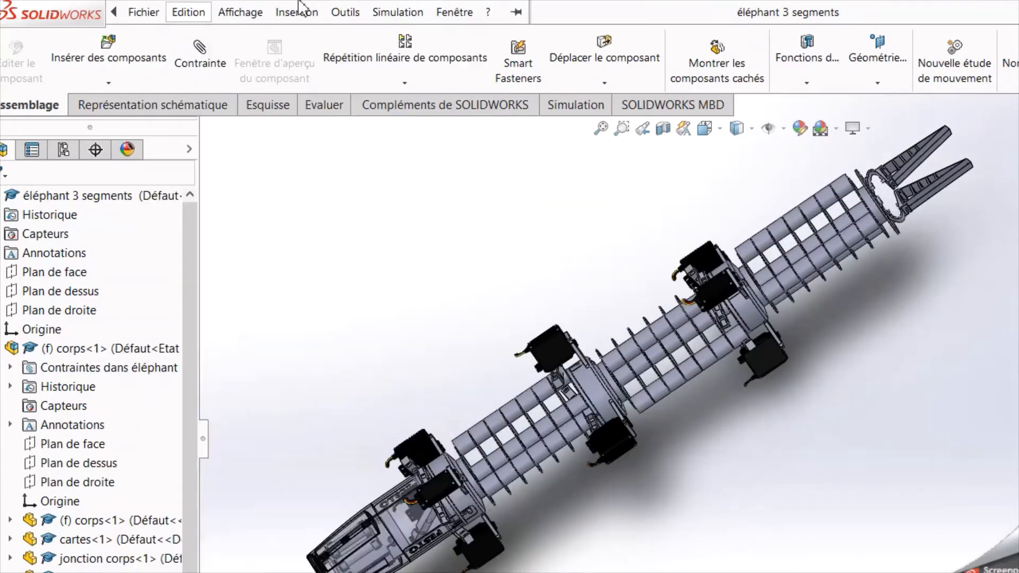
click(345, 12)
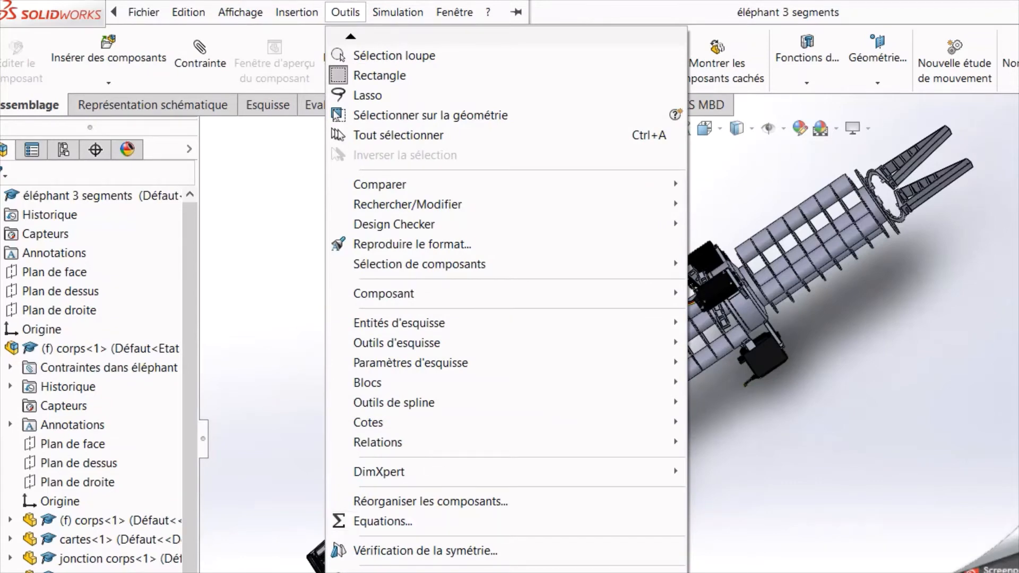
click(382, 569)
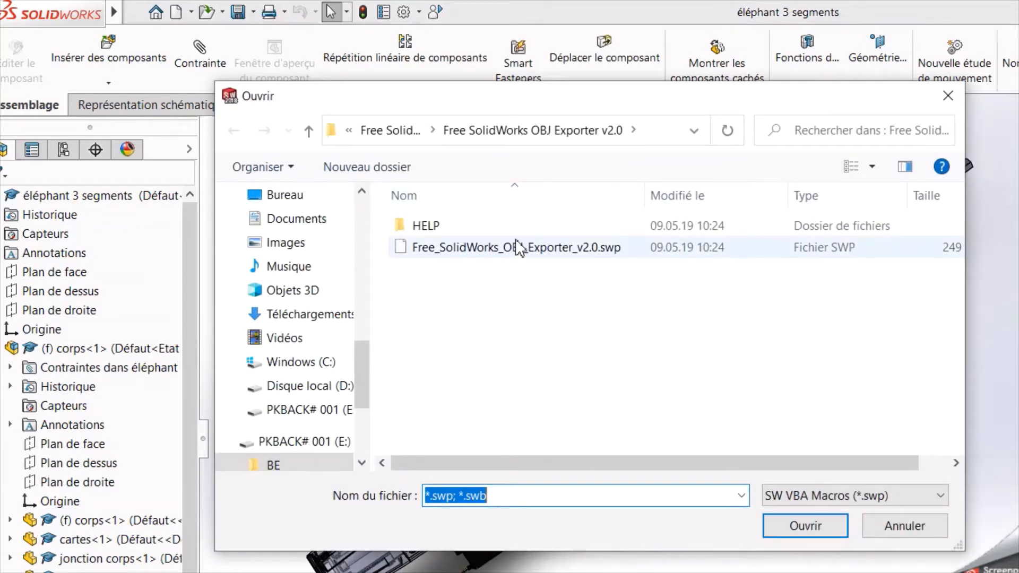
click(518, 247)
double_click(517, 247)
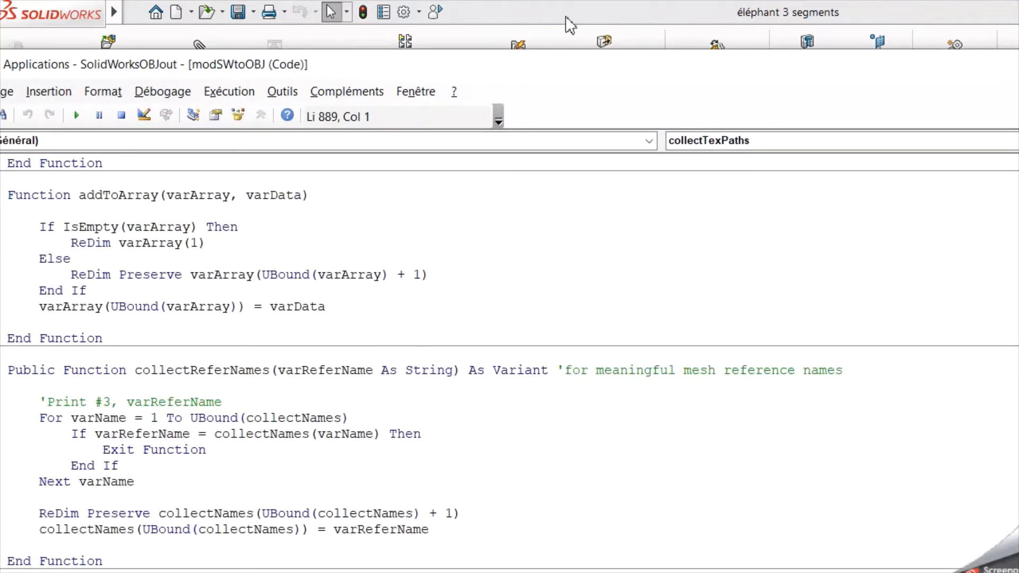
Run the InitialUI macro of the modSWtoOBJ module from the Visual Basic editor.
double_click(457, 64)
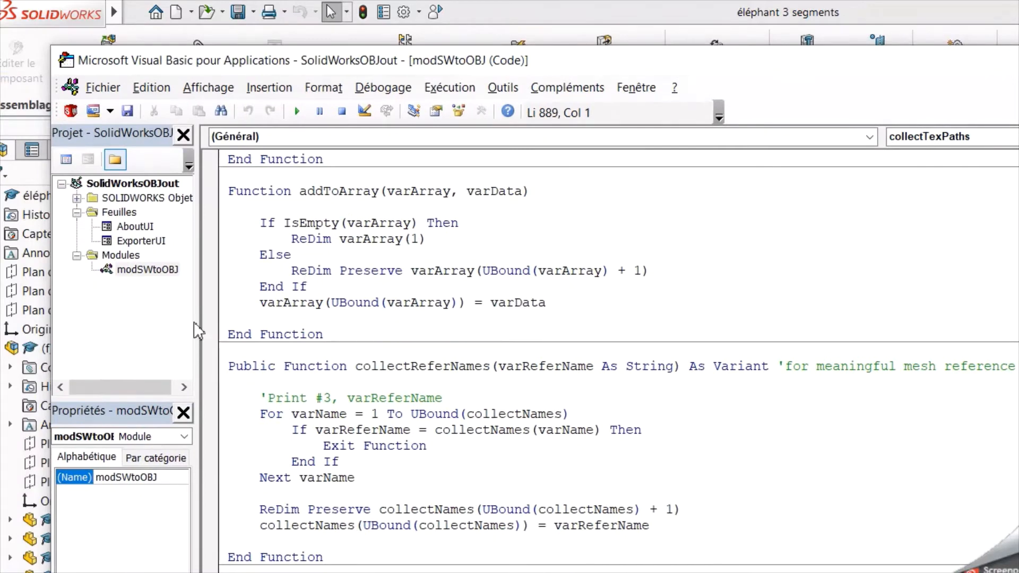
click(159, 270)
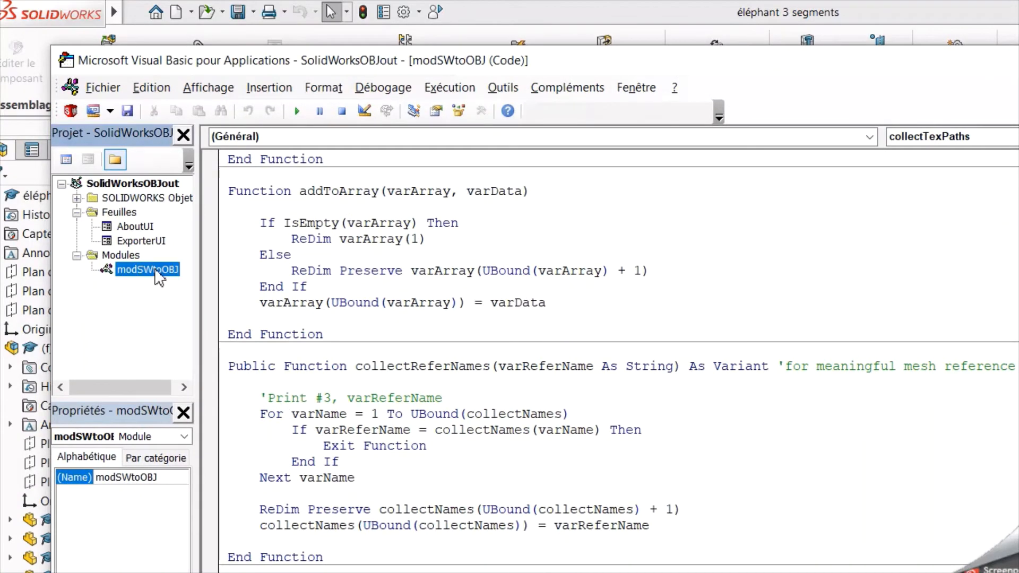
click(297, 111)
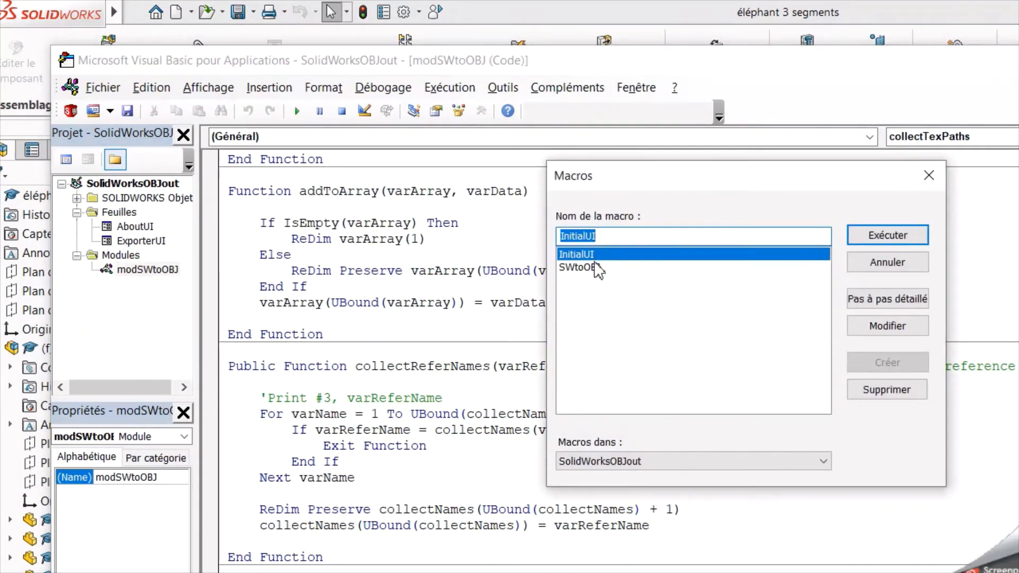
click(594, 268)
click(585, 256)
click(865, 237)
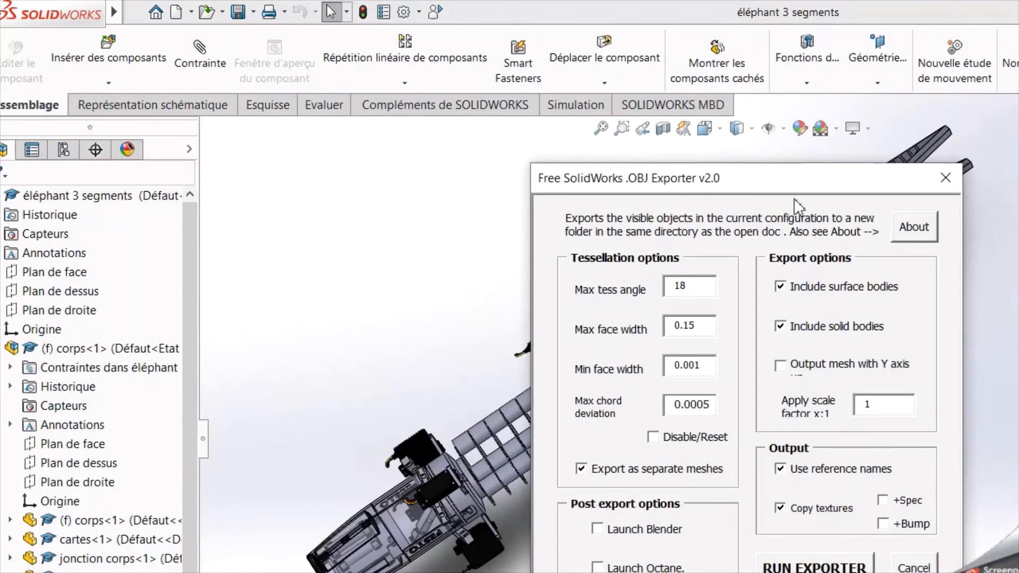
Exclude surface bodies from the OBJ export, keeping solid bodies and the export as separate meshes enabled.
drag(778, 181, 566, 68)
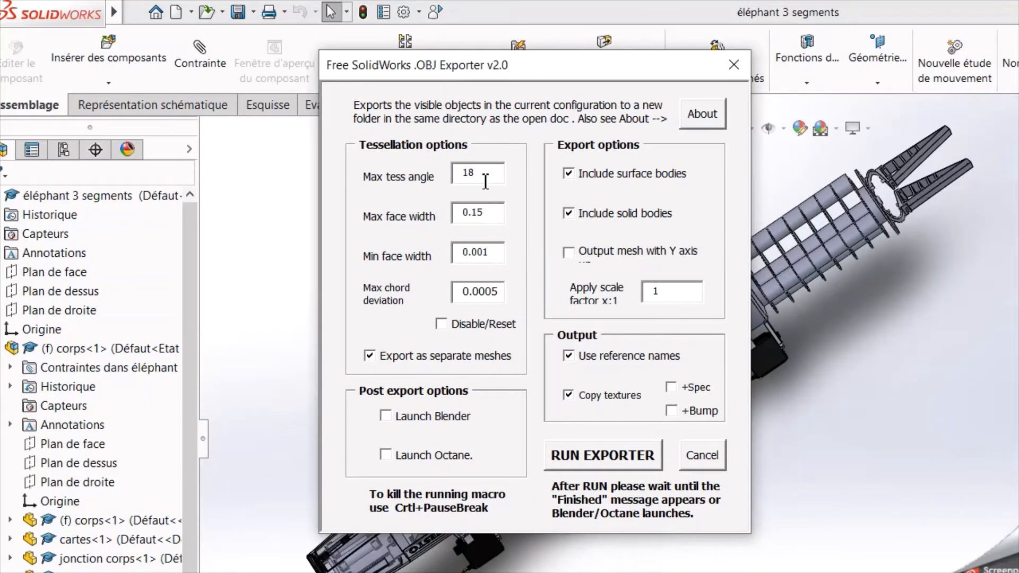
click(486, 251)
click(493, 291)
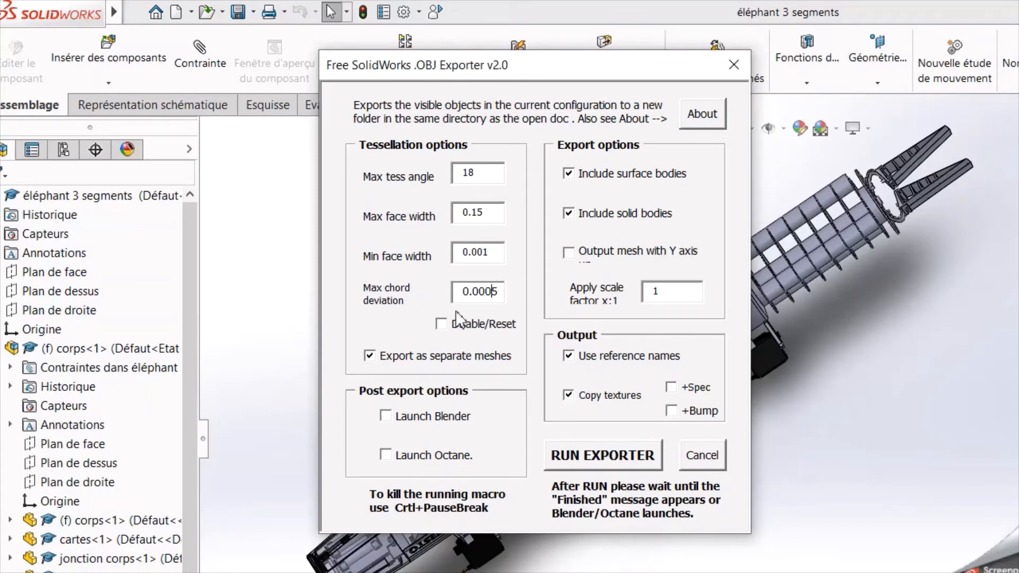
click(406, 363)
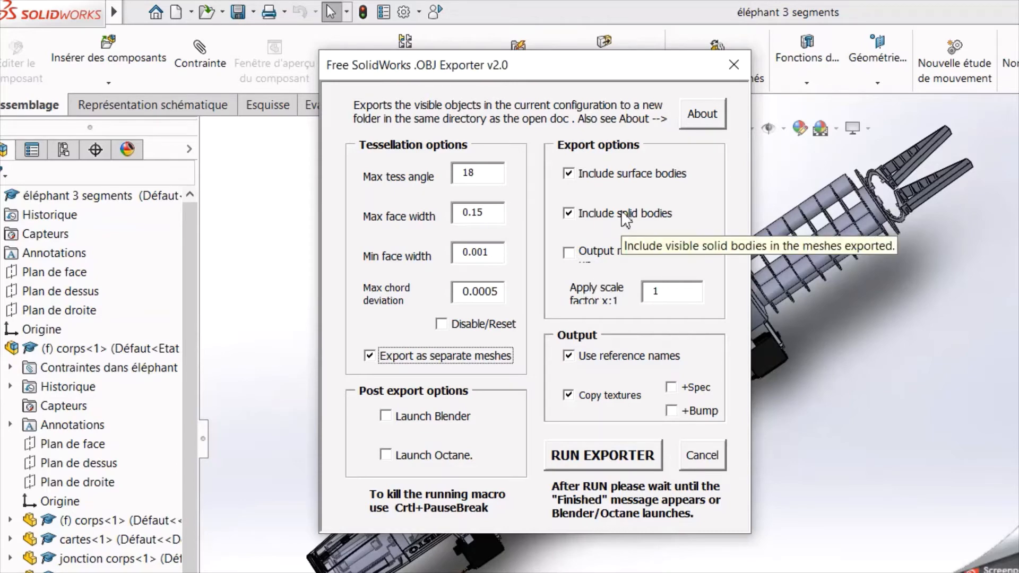
click(589, 175)
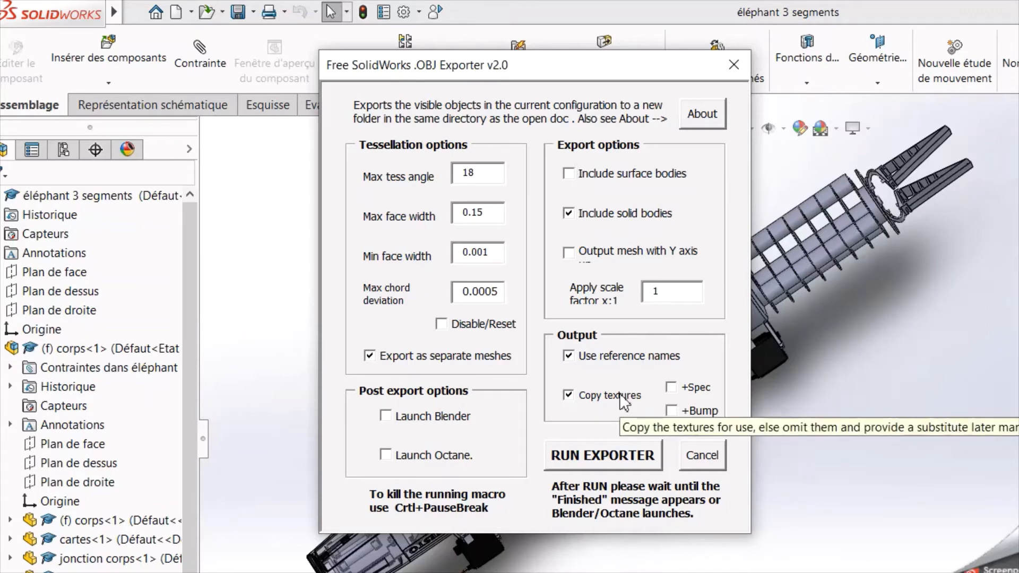
Run the OBJ exporter on the assembly, and open the exported "éléphant 3 segments OBJ" folder in File Explorer.
click(597, 461)
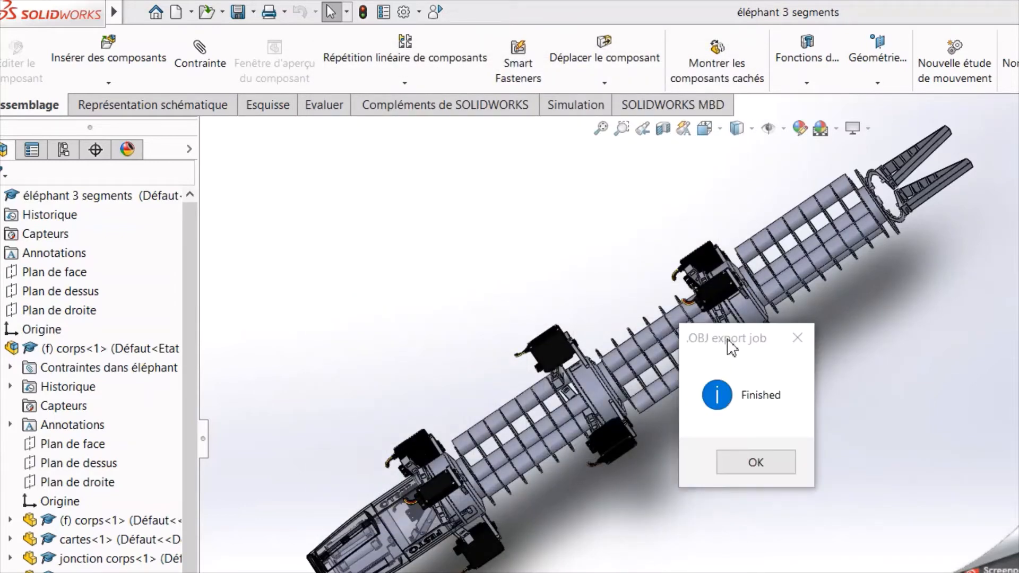
drag(723, 332, 499, 217)
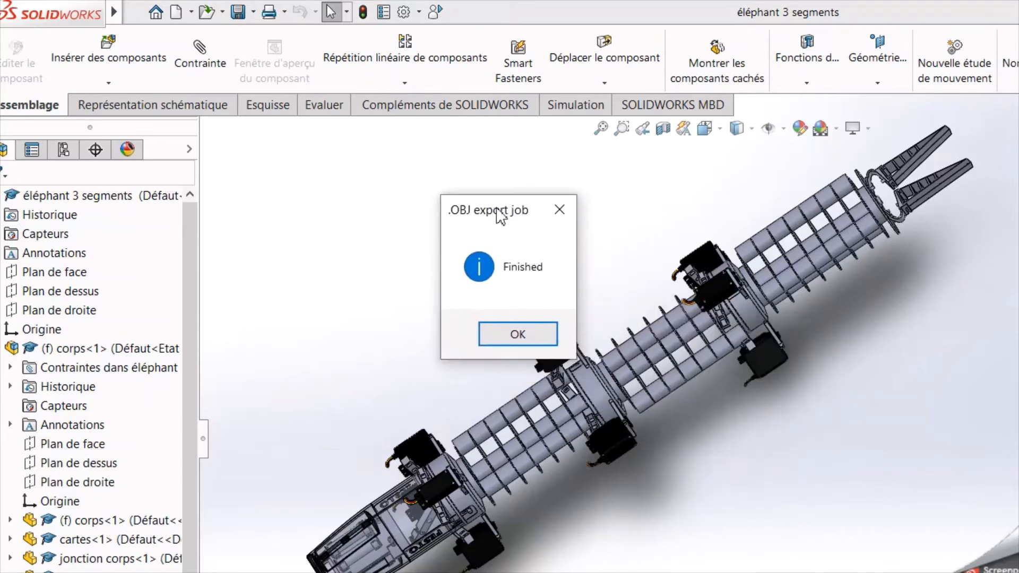
click(518, 334)
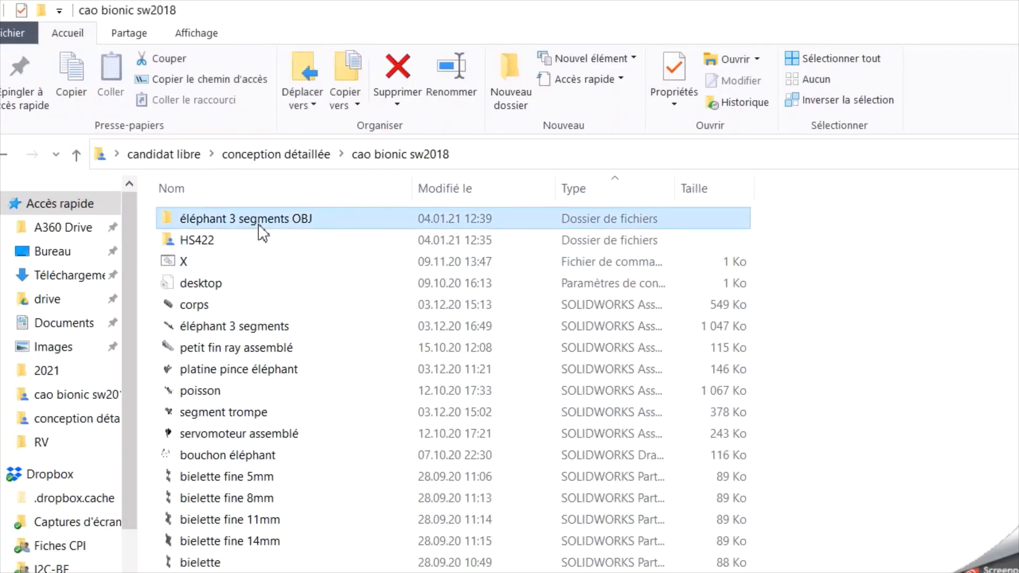
double_click(258, 228)
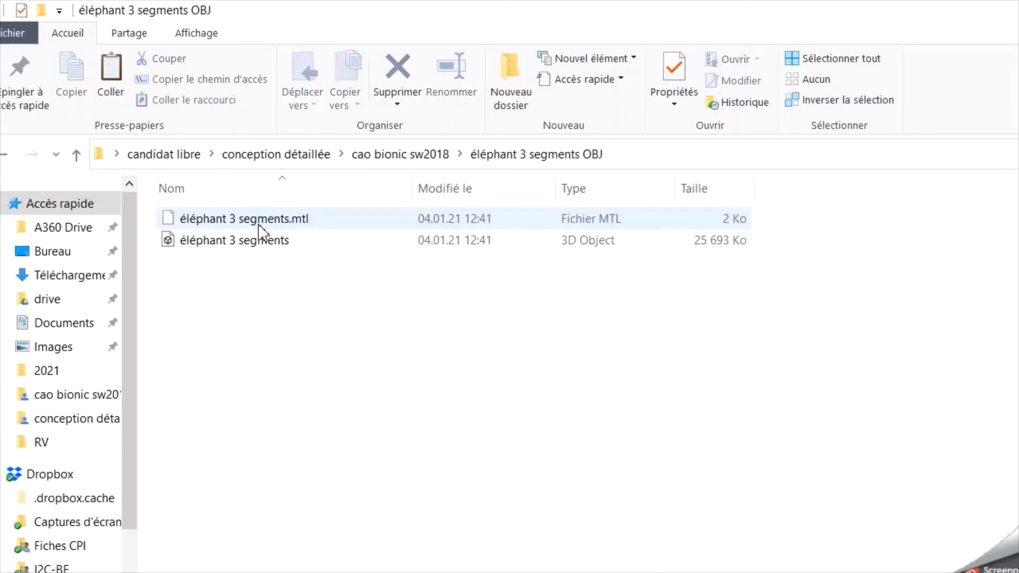
click(288, 245)
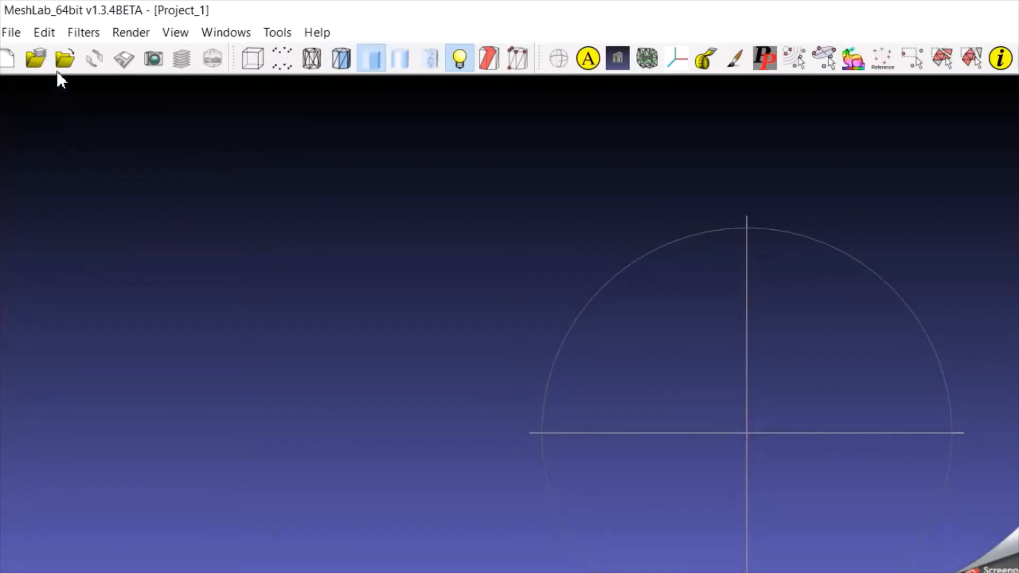
In MeshLab, import the "éléphant 3 segments" OBJ from Bureau/candidat libre/conception détaillée/cao bionic sw2018/éléphant 3 segments OBJ and inspect the mesh.
click(63, 65)
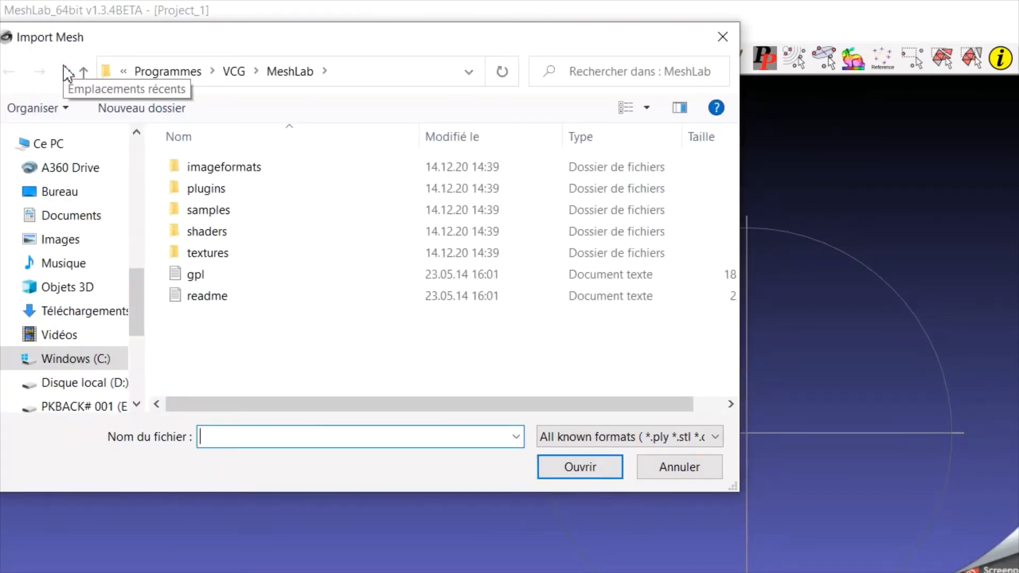
click(86, 199)
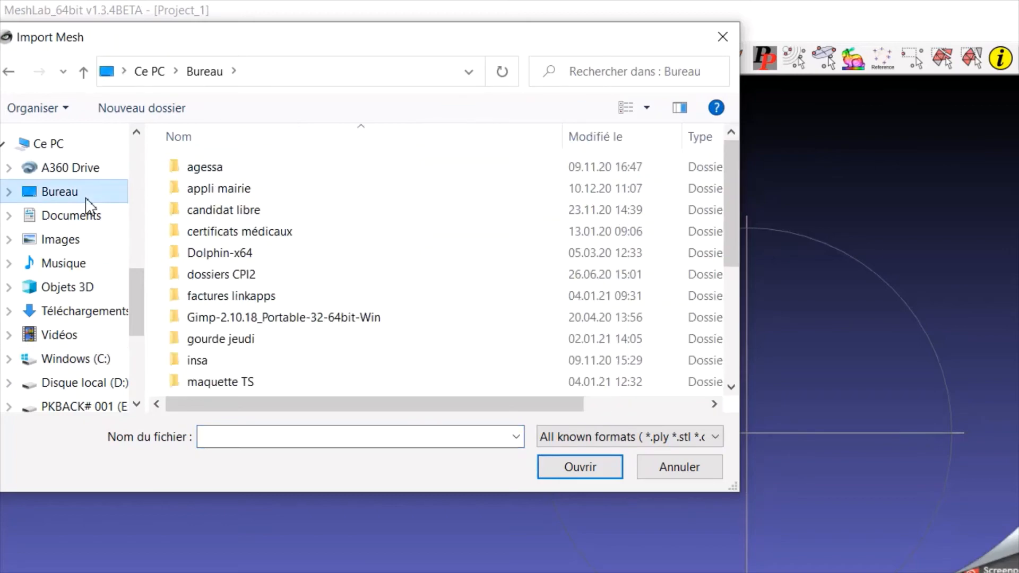
double_click(246, 211)
double_click(248, 197)
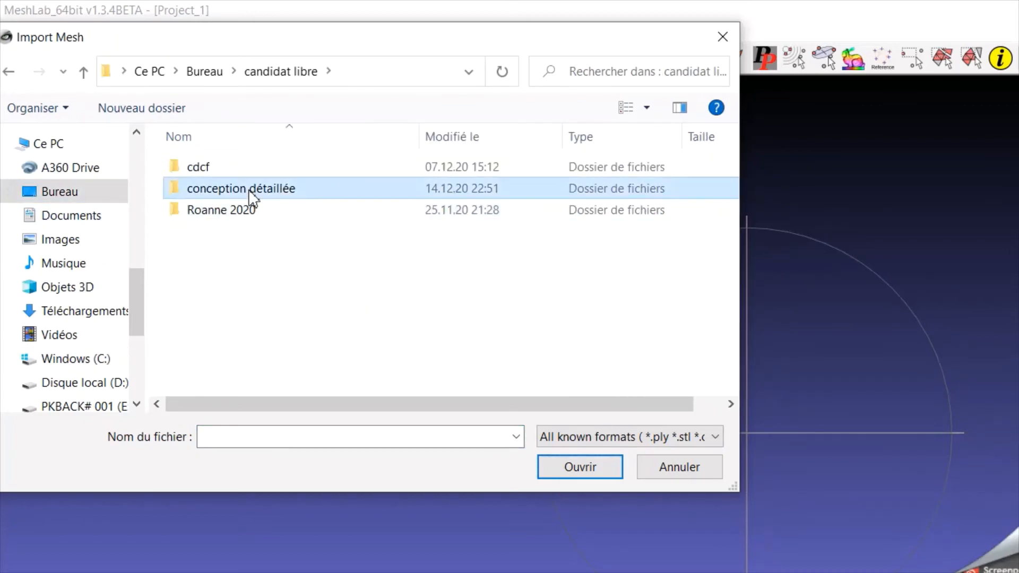
click(250, 198)
double_click(250, 198)
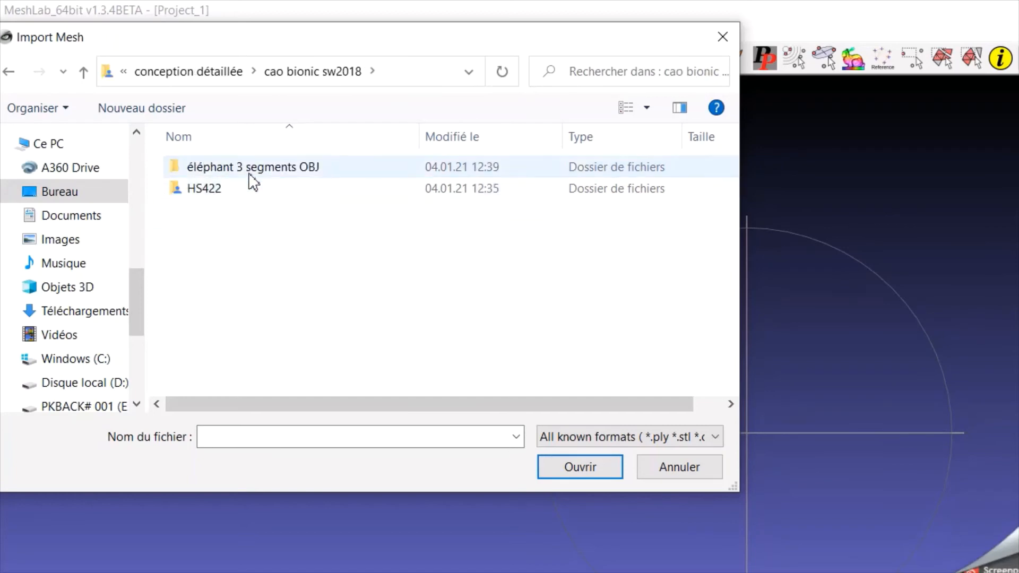
double_click(251, 175)
double_click(249, 175)
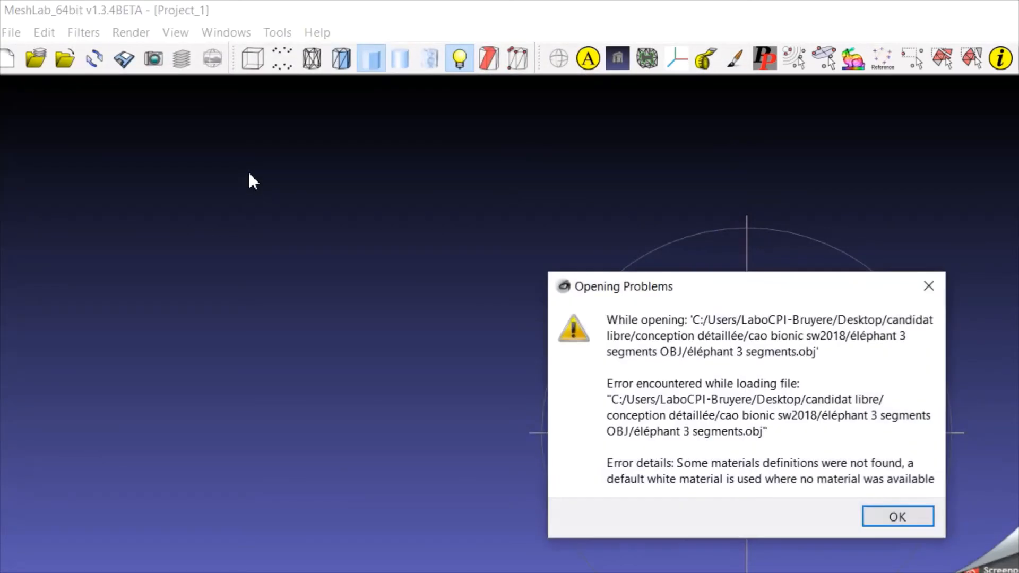
click(906, 514)
drag(623, 374, 806, 479)
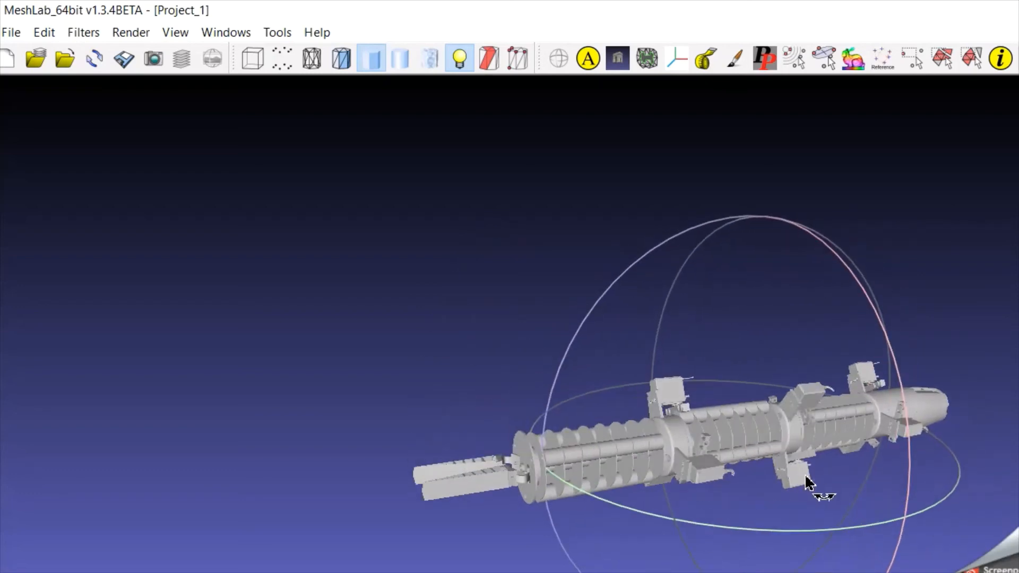